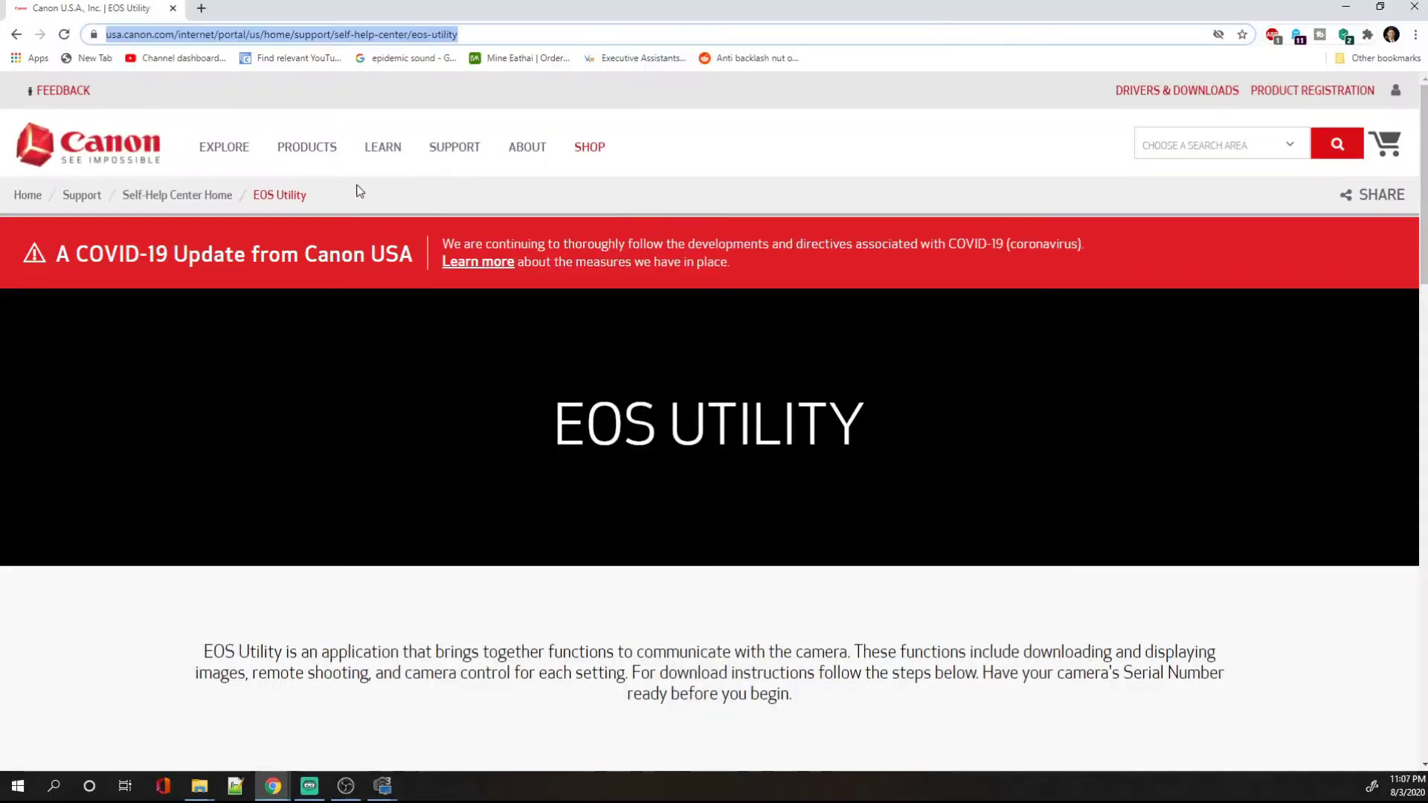
- Search 'webcam e' and open the EOS Webcam Utility support page
click(359, 191)
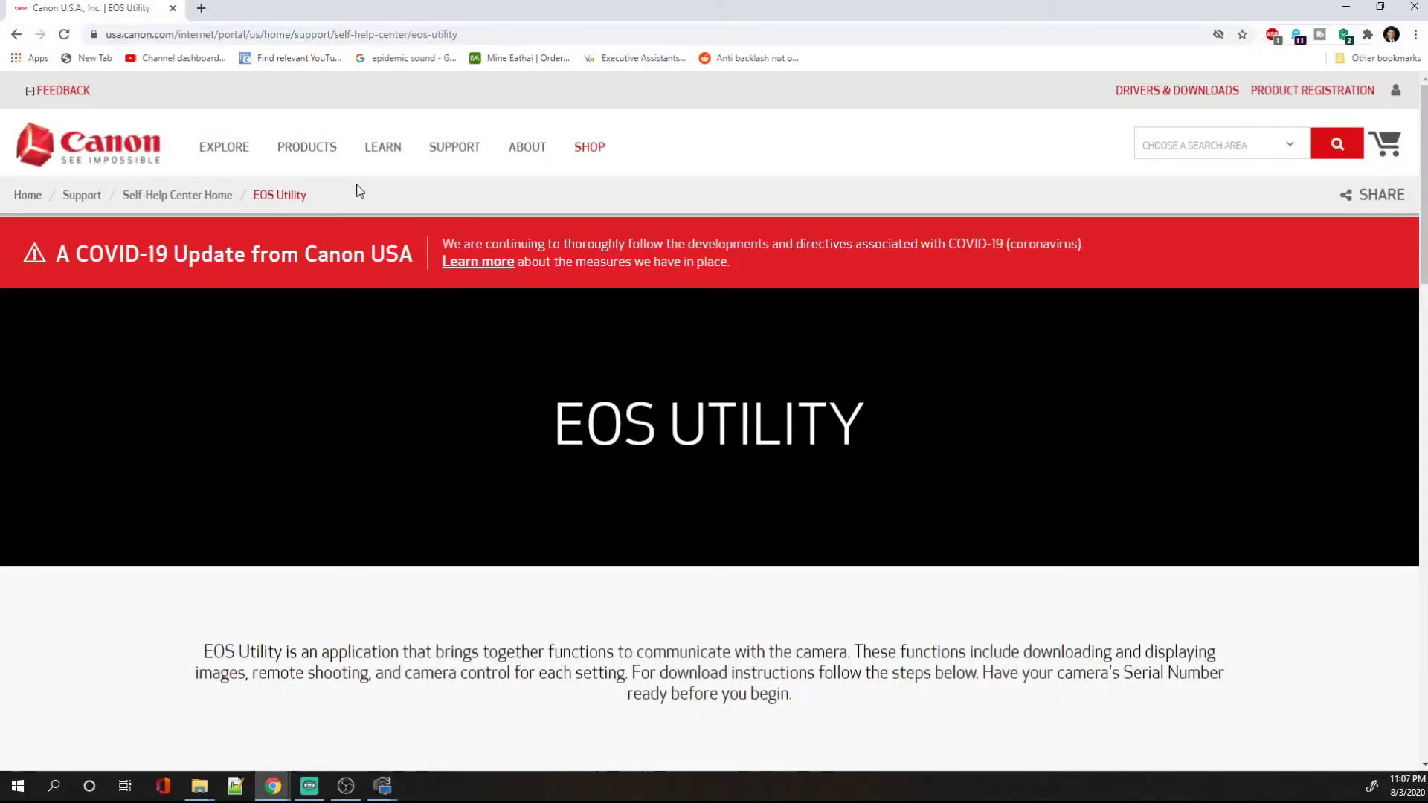
click(519, 33)
text(w)
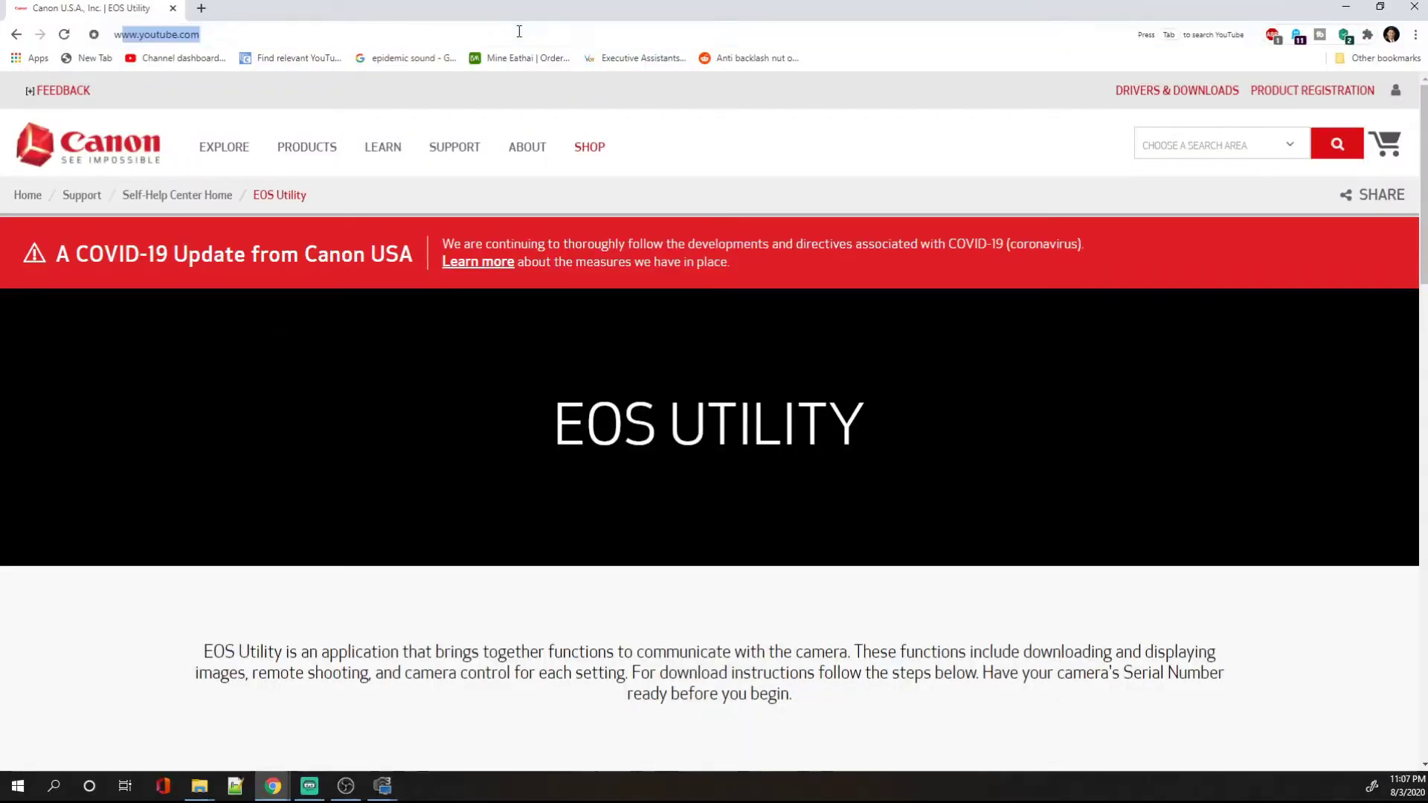
text(ebcam e)
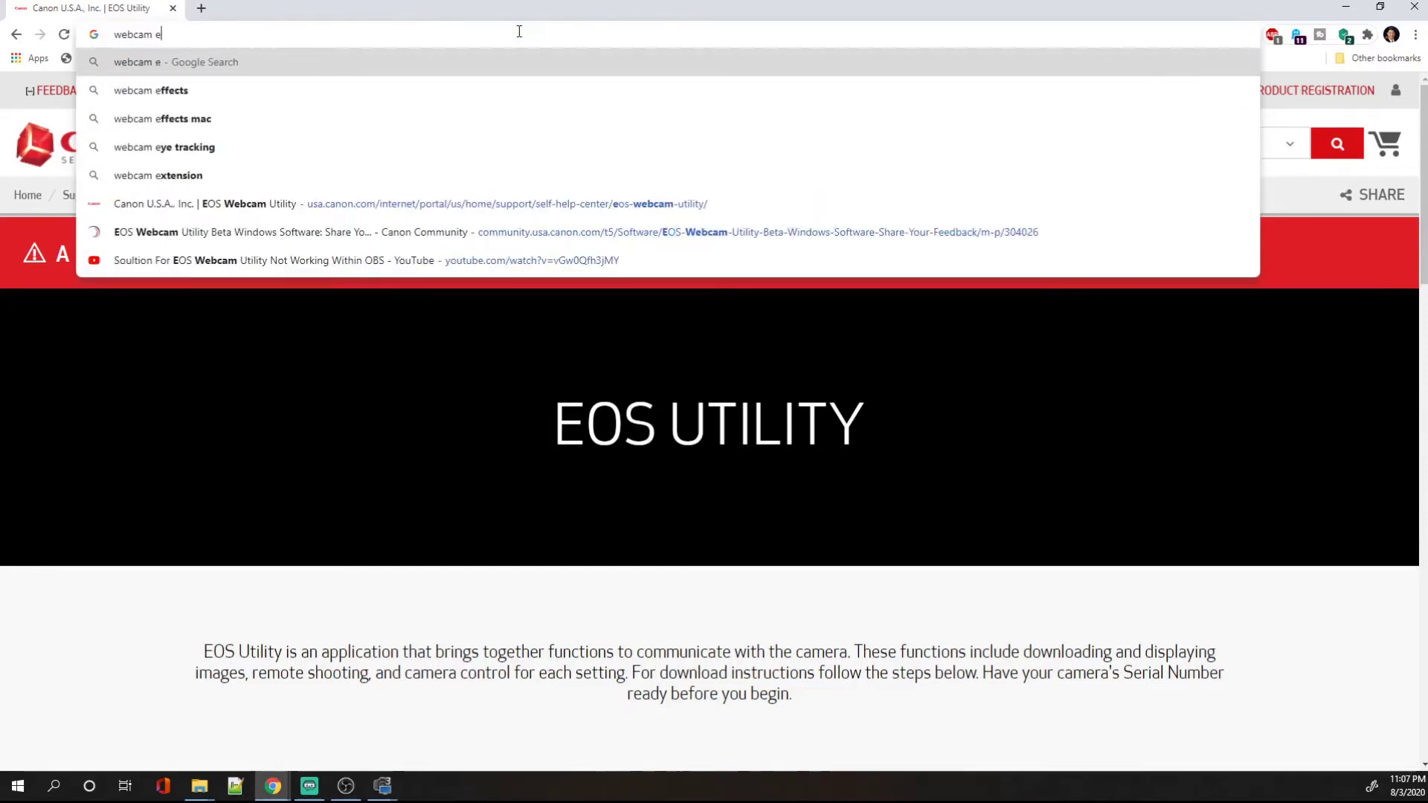
click(524, 204)
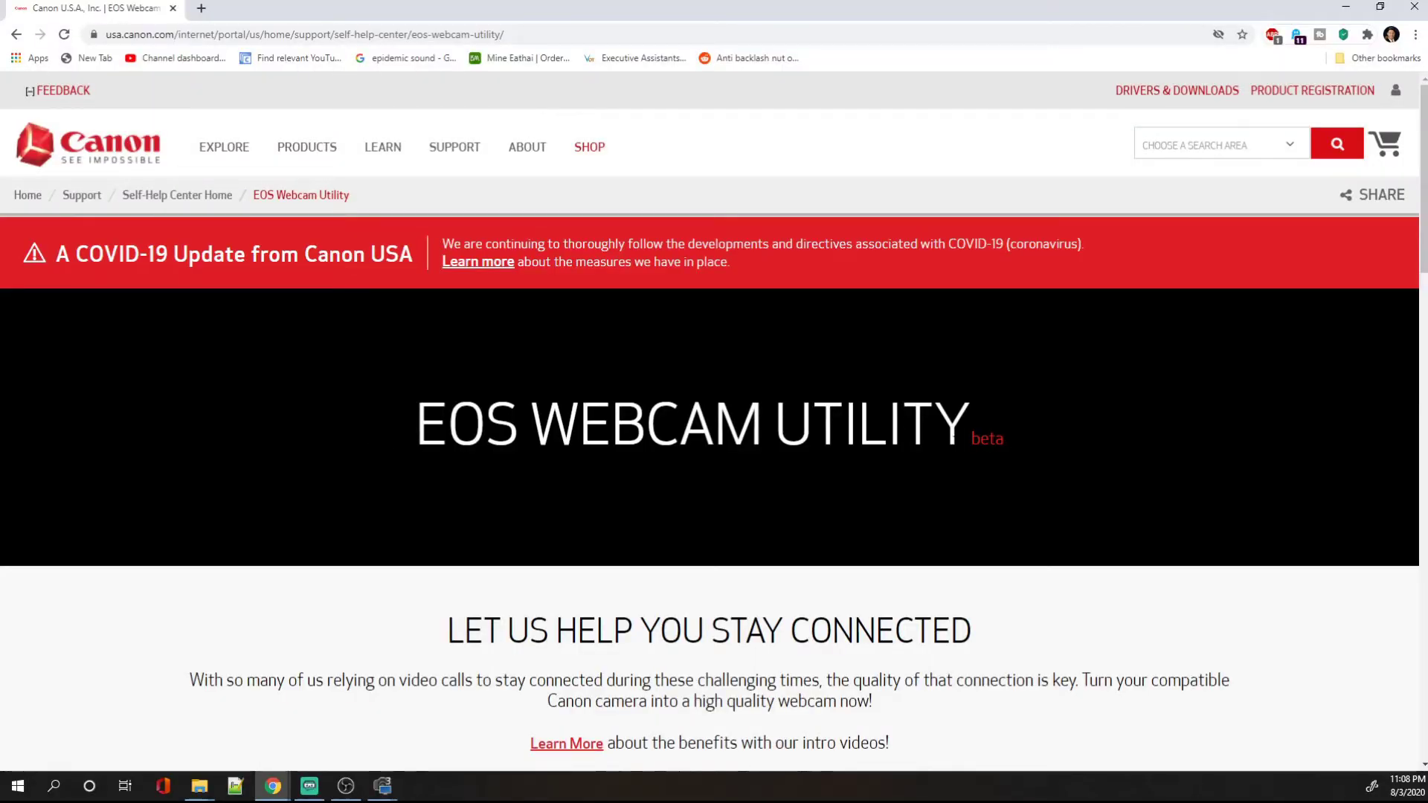
- Pick EOS 6D Mark II under Select your model to show its downloads
scroll(1022, 468, down, 10)
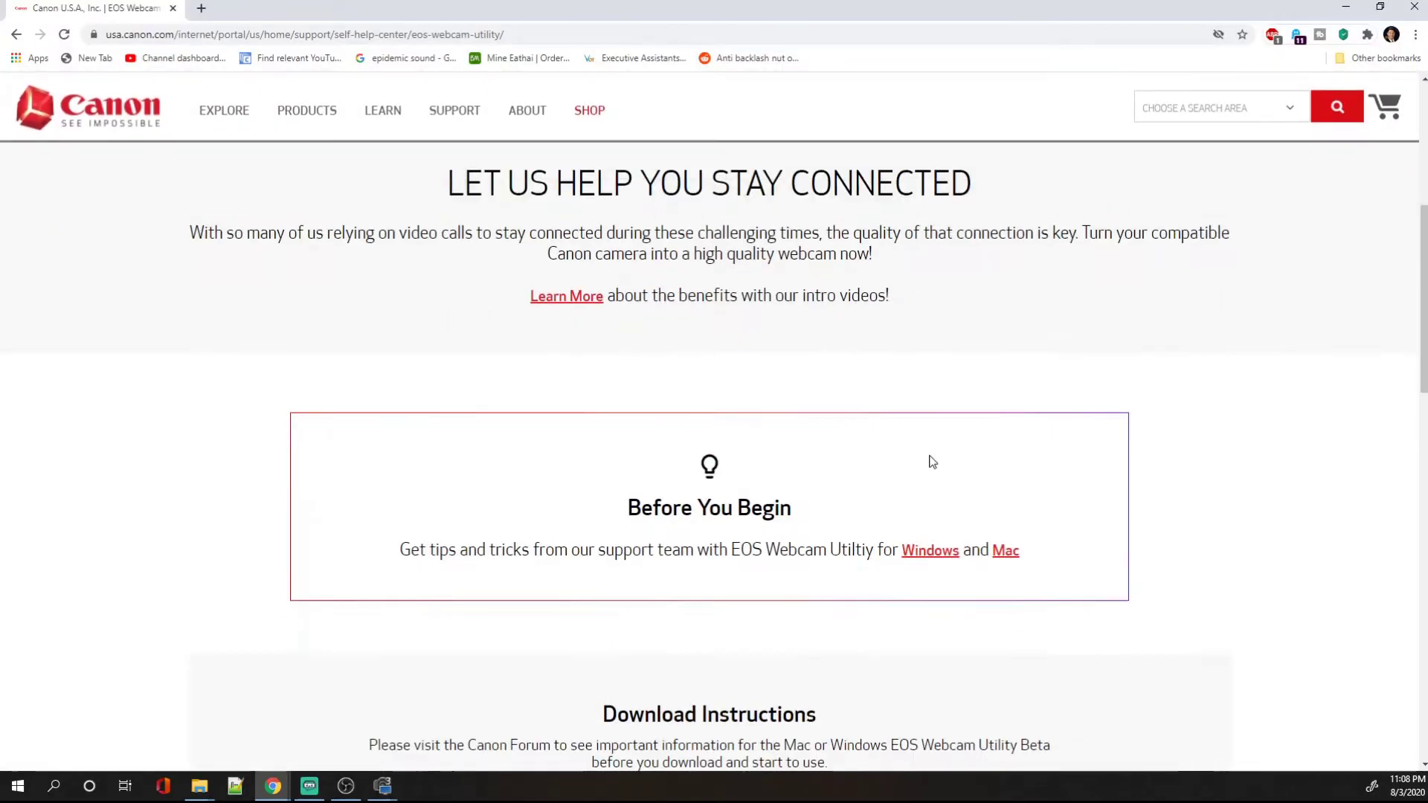
scroll(930, 458, down, 5)
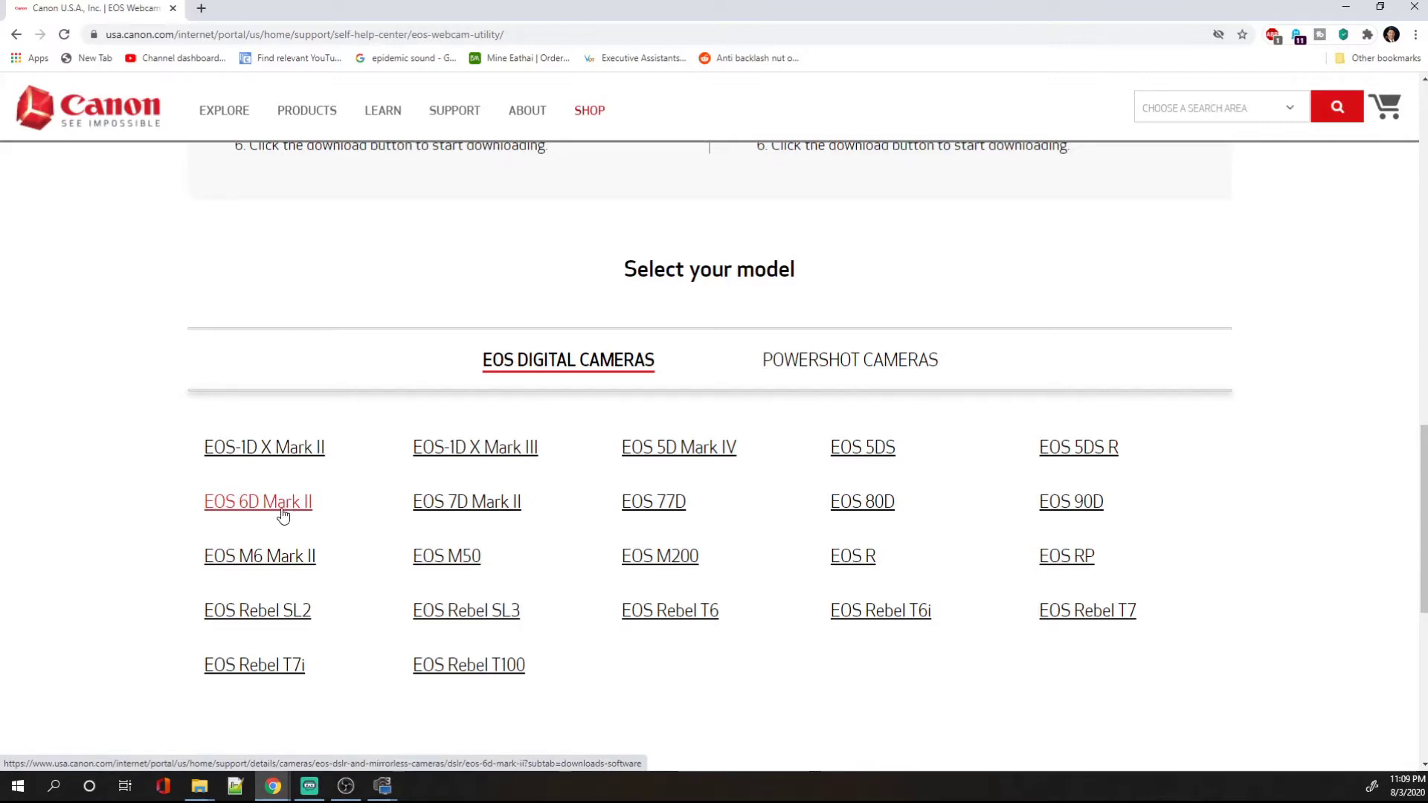
click(282, 512)
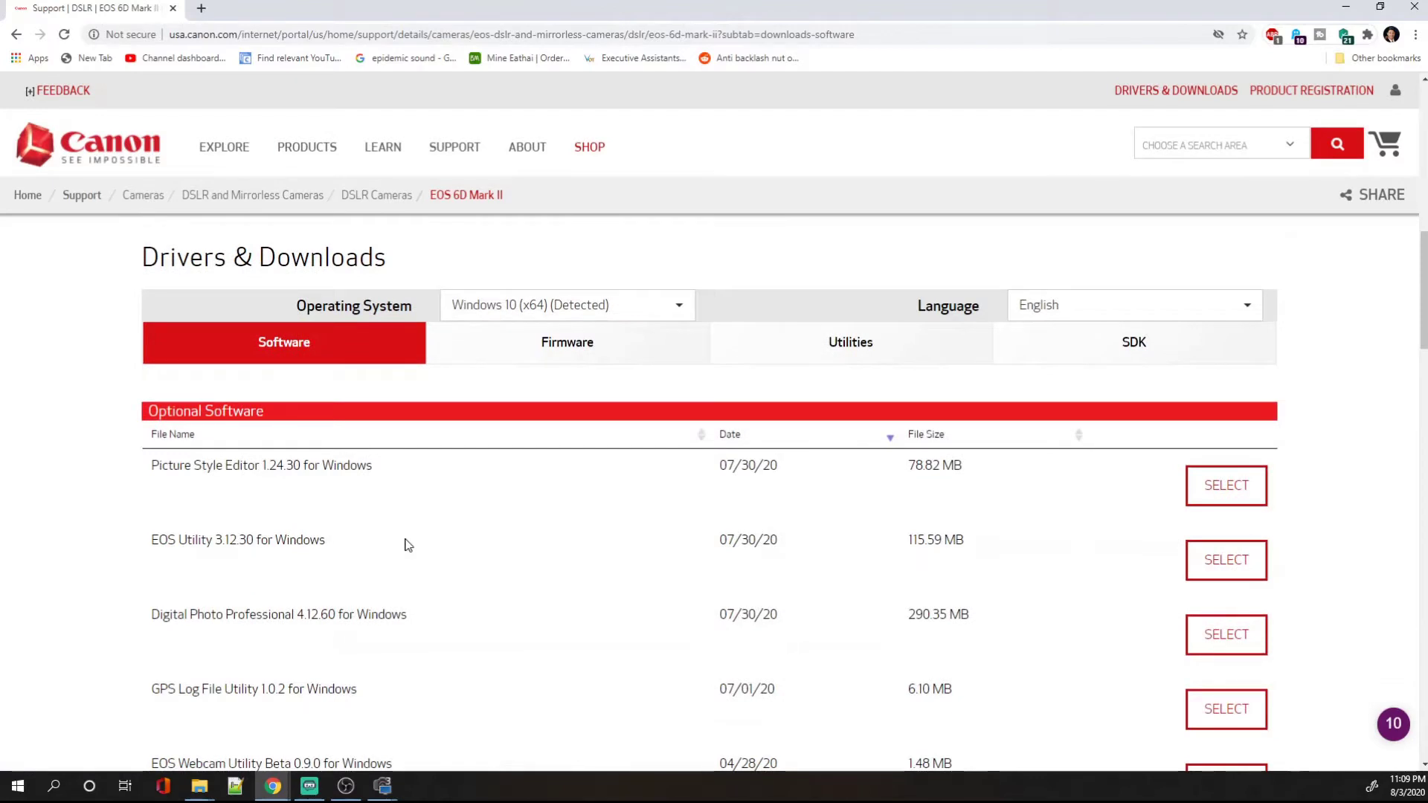
- Find EOS Webcam Utility Beta 0.9.0 for Windows in Optional Software and expand it
scroll(407, 545, down, 1)
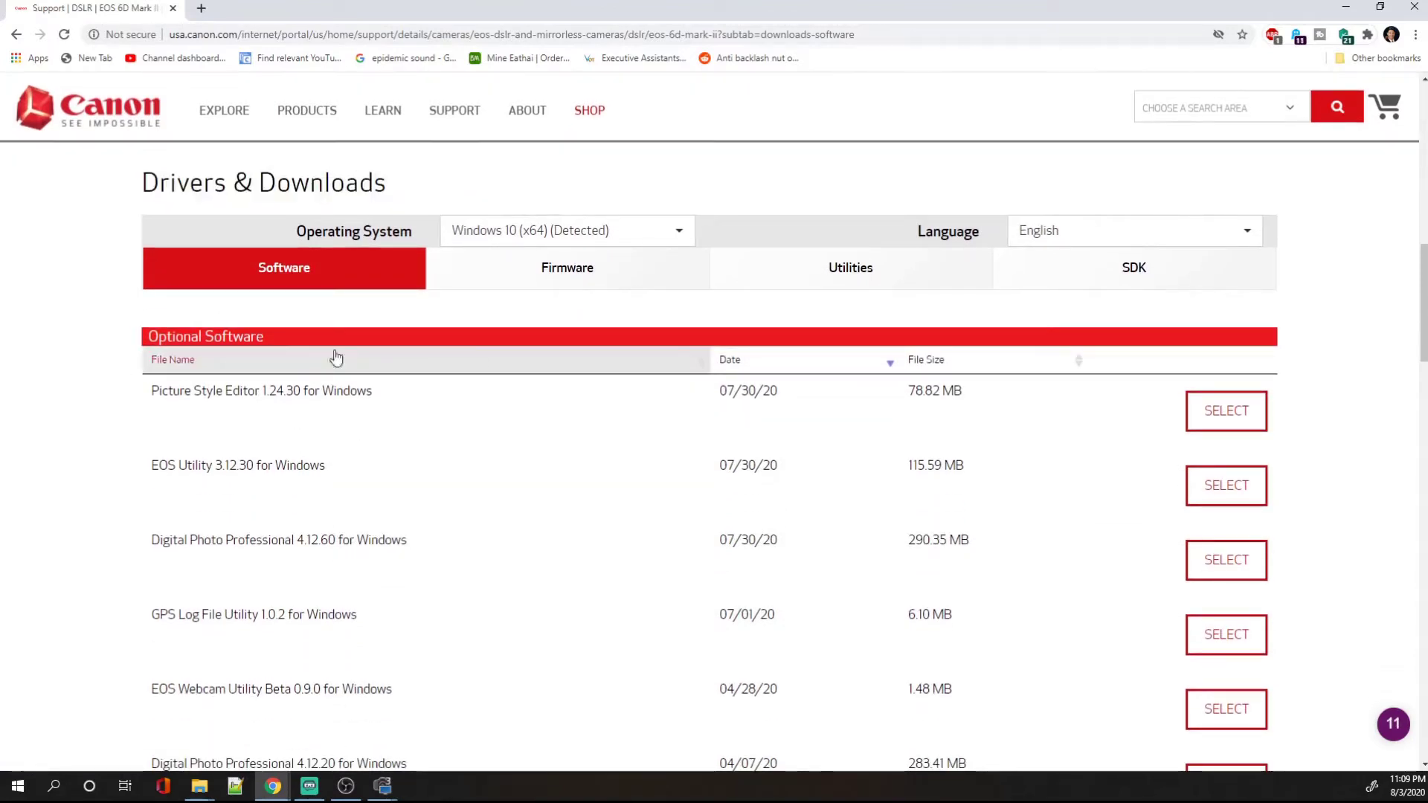
scroll(379, 499, down, 3)
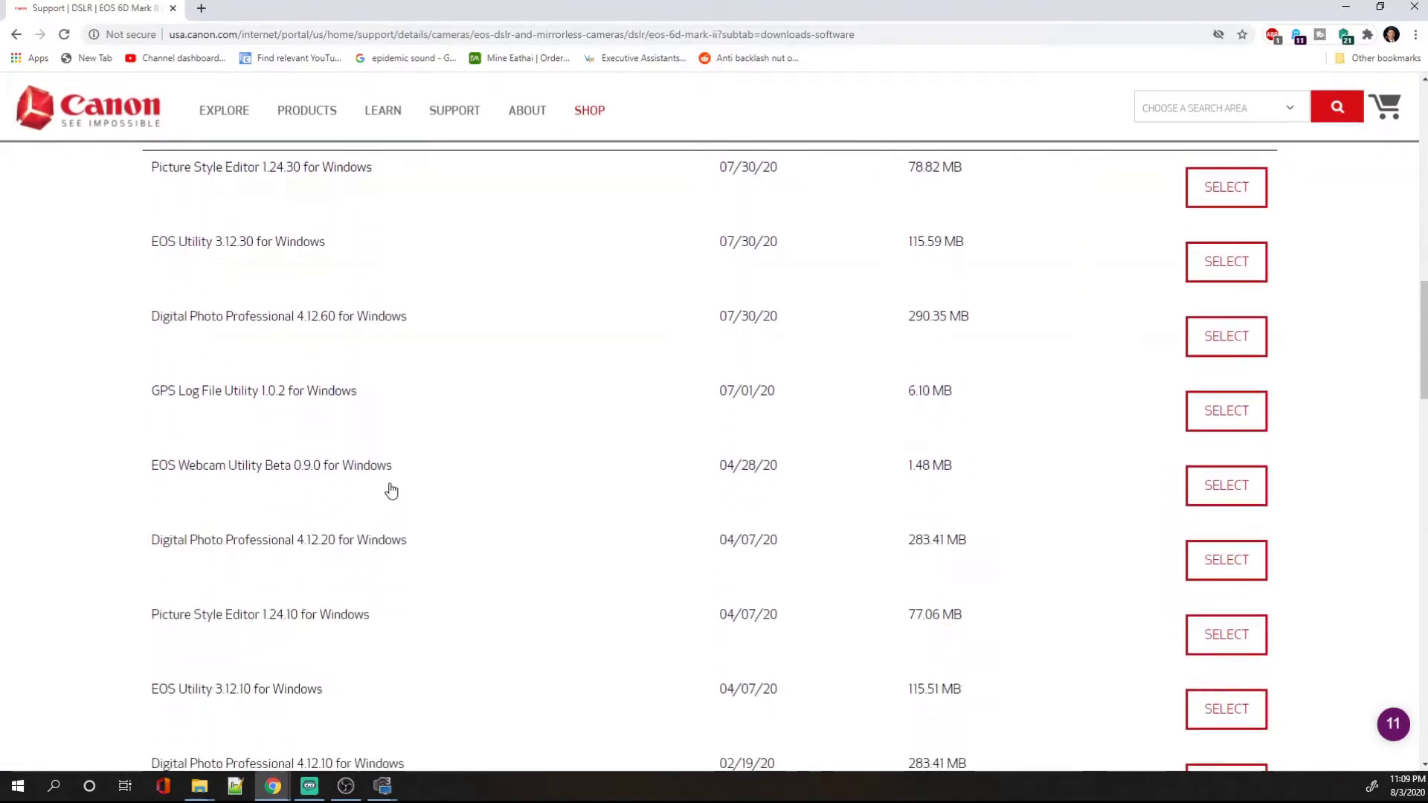
scroll(391, 489, up, 2)
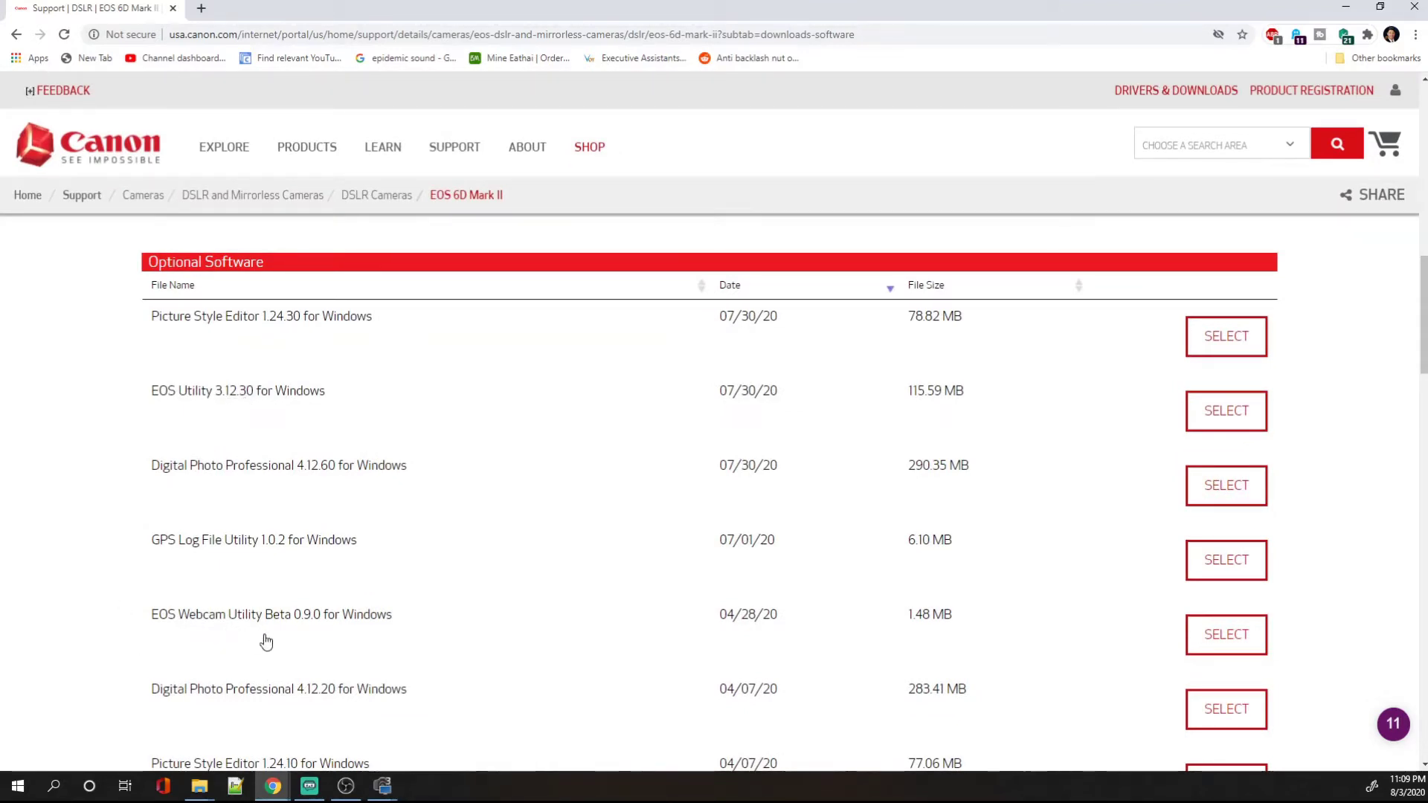
scroll(266, 641, down, 1)
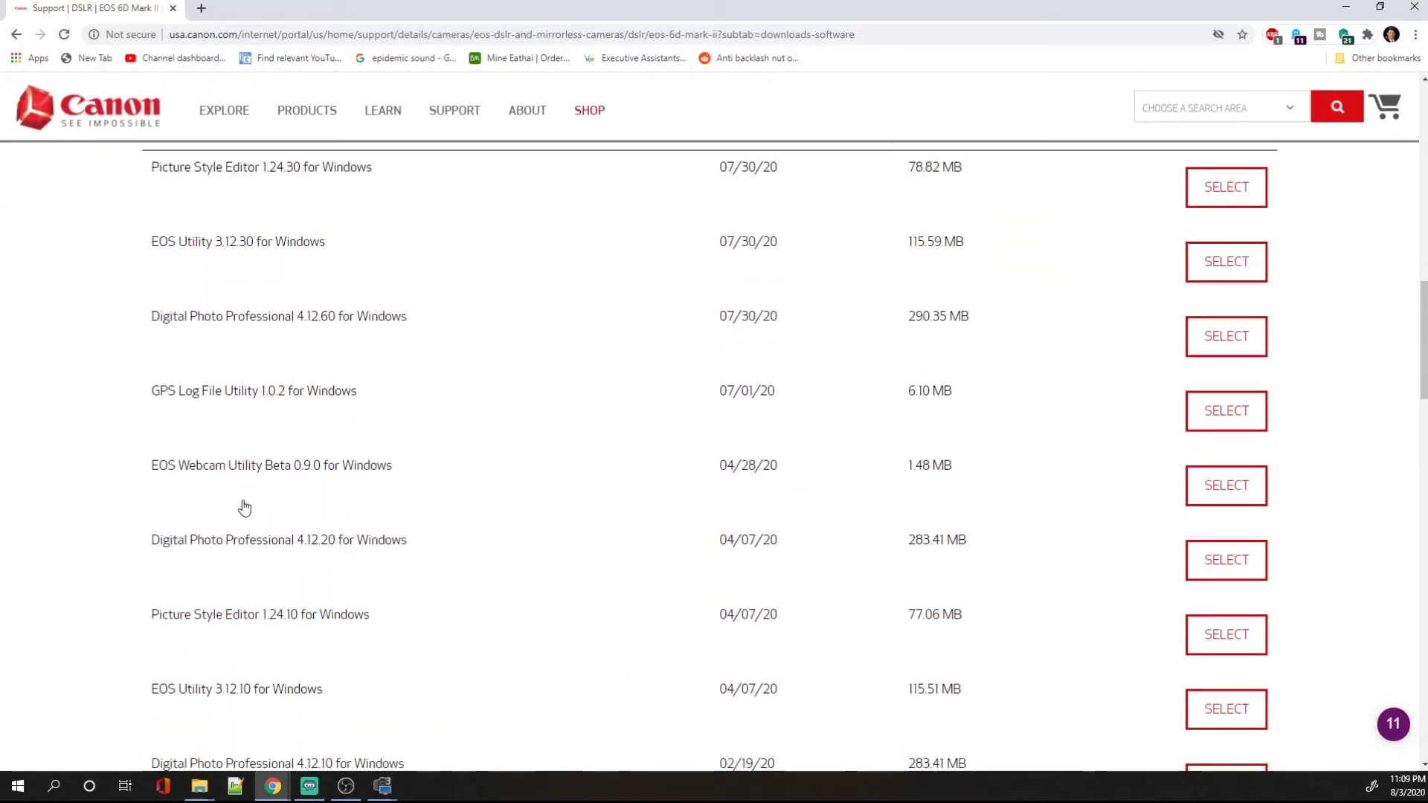
click(1224, 485)
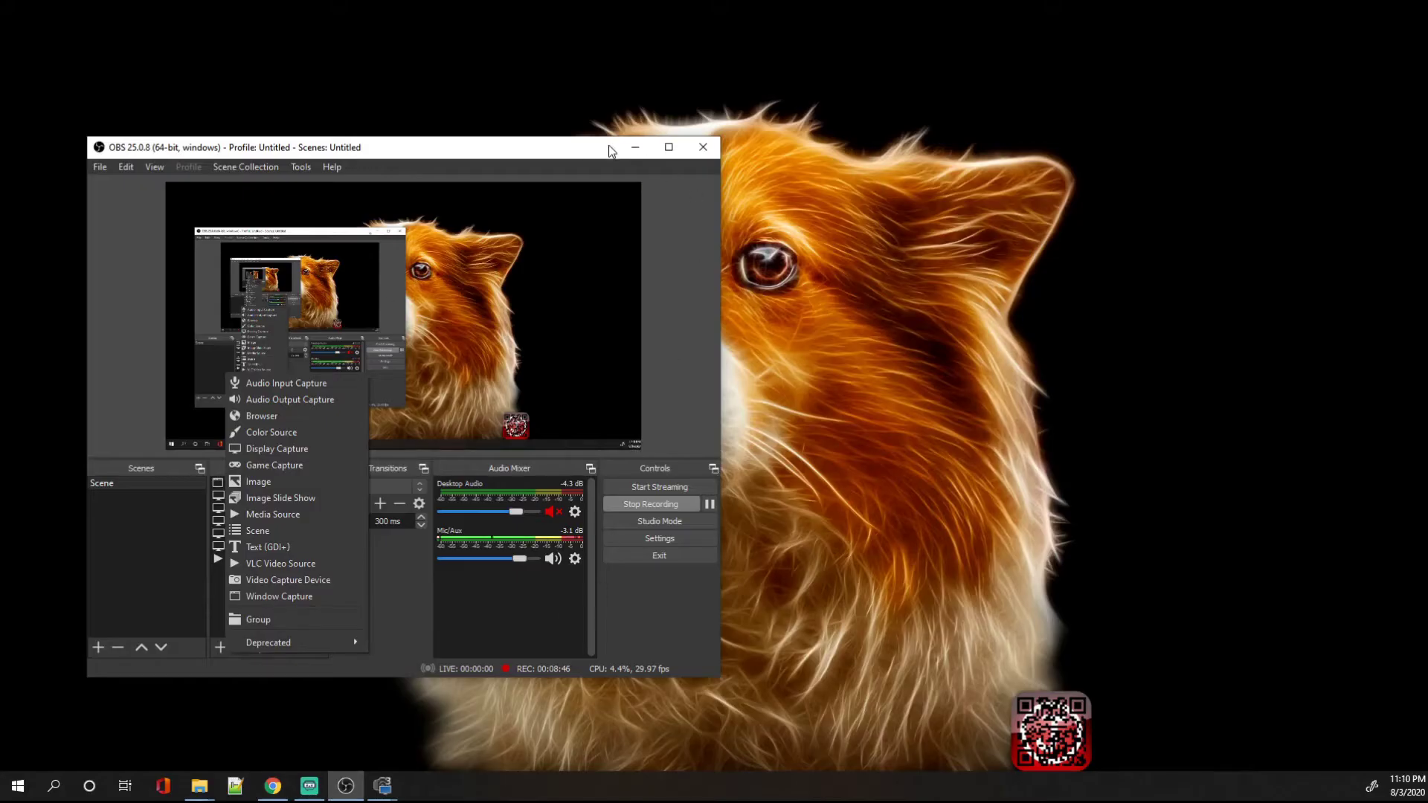
- Add a new Video Capture Device source named 'eos cannon mark i'
click(595, 148)
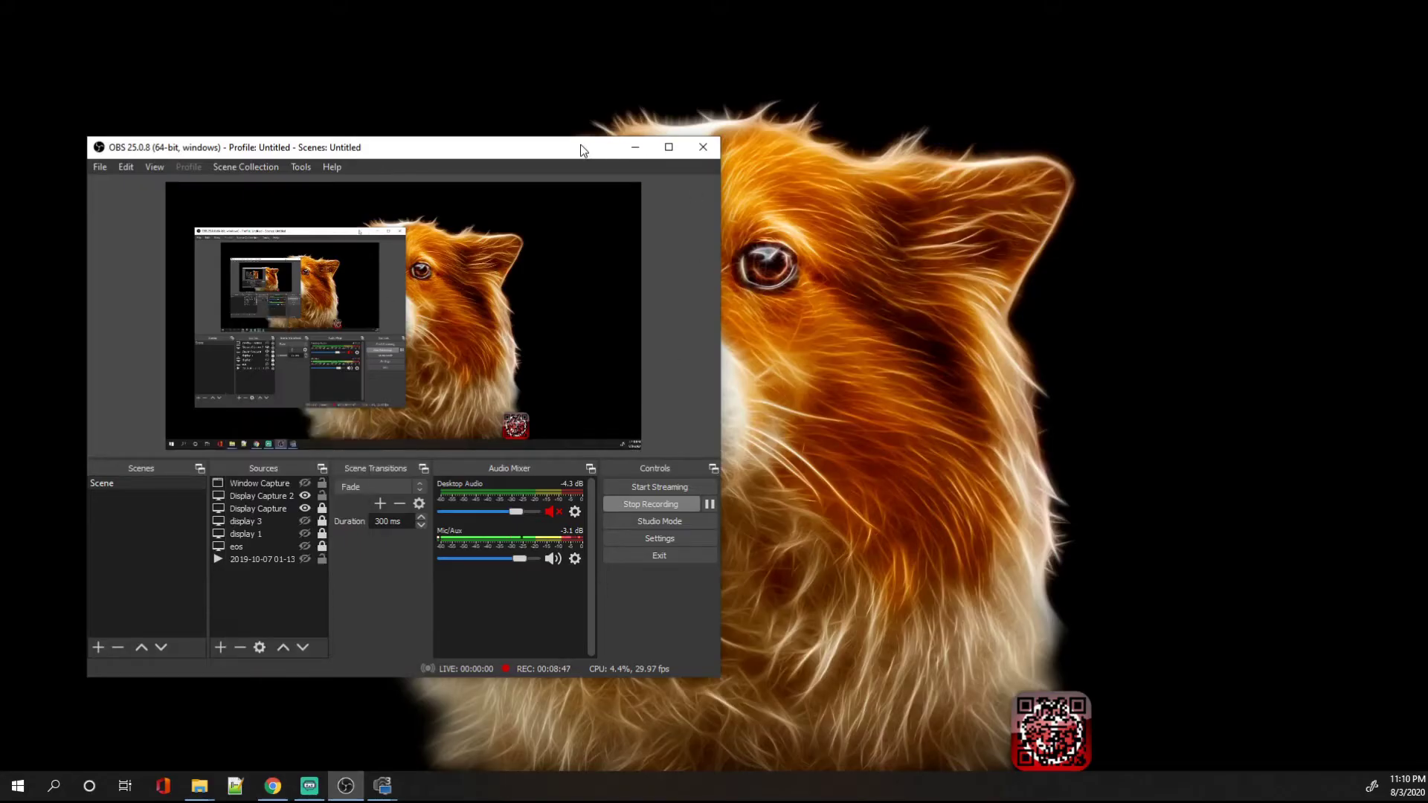
click(225, 657)
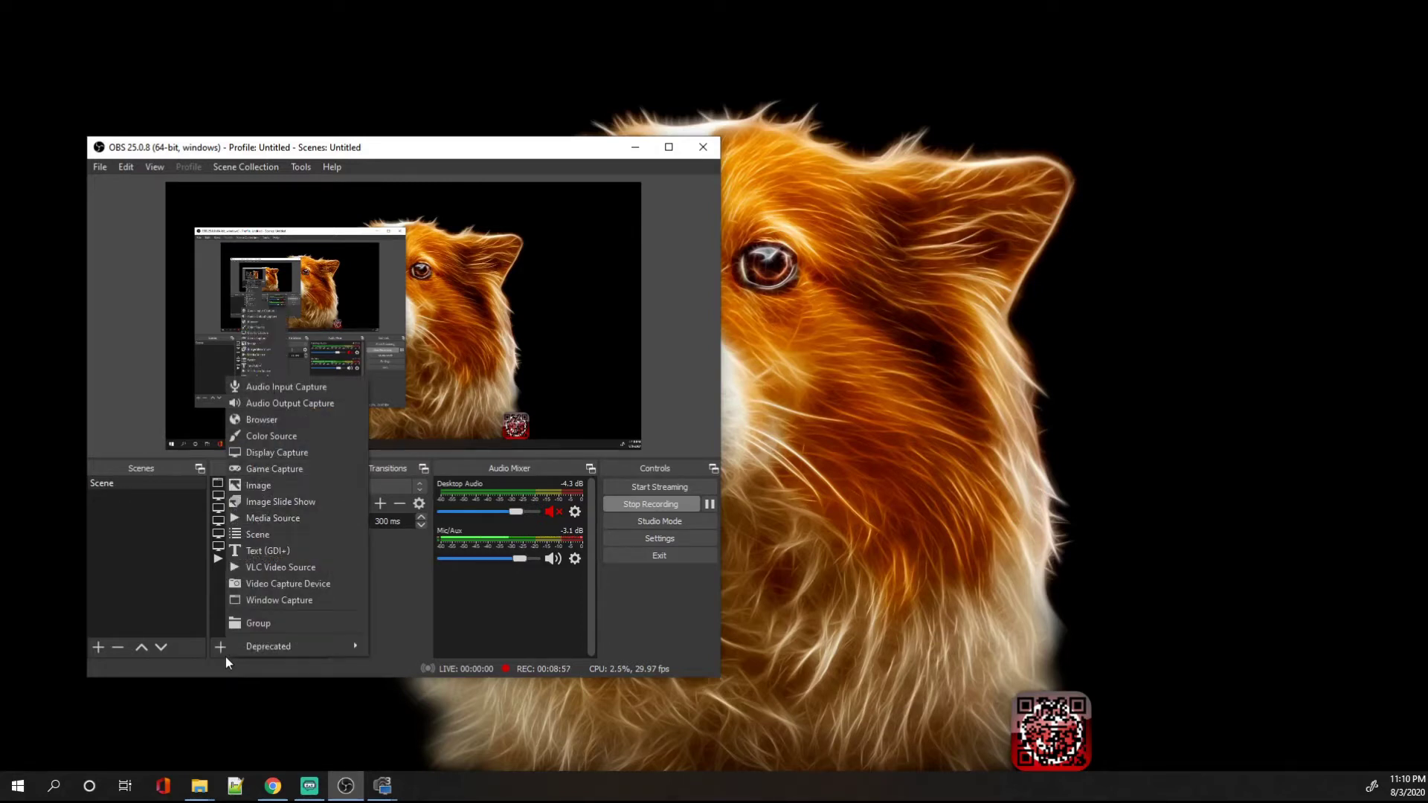
click(278, 584)
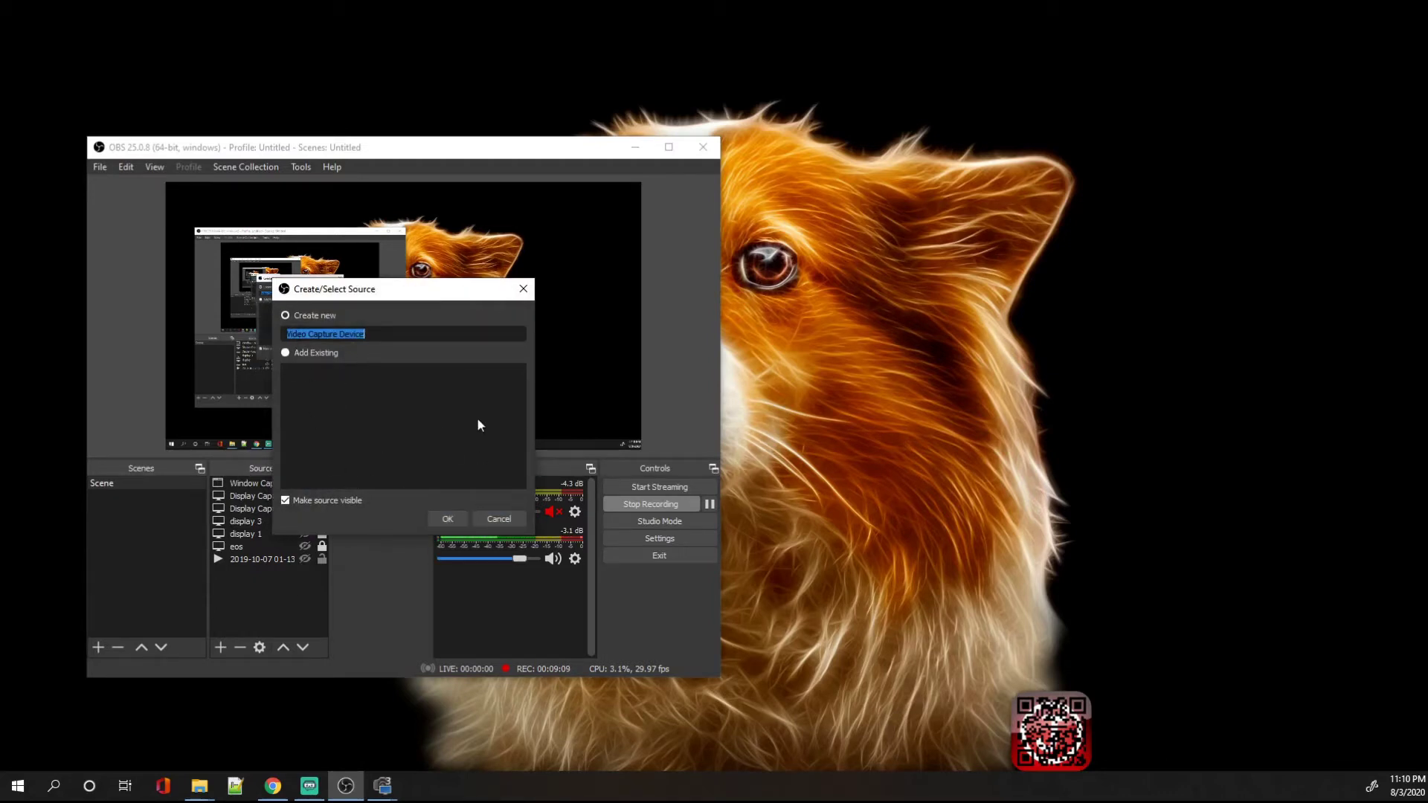
text(eos ca)
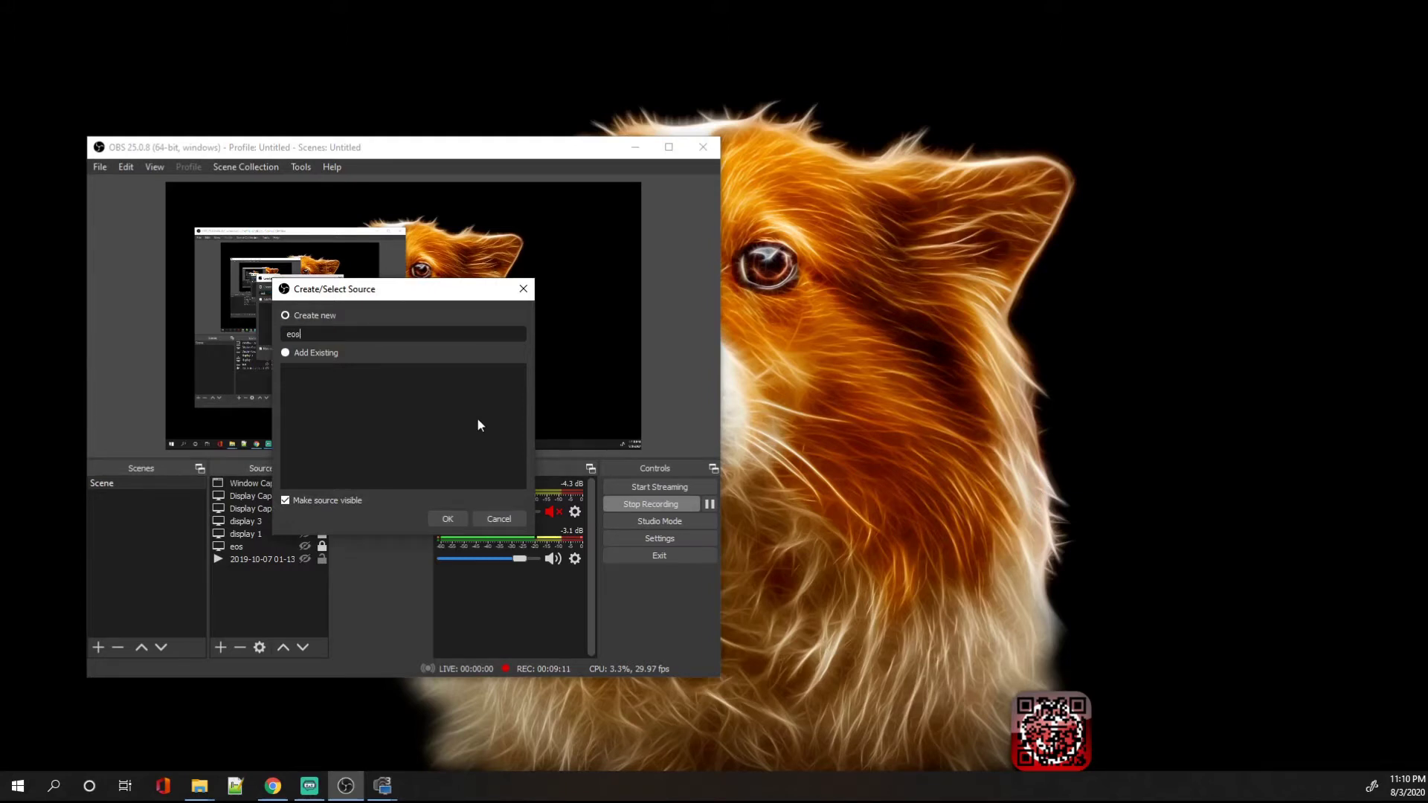
text(nnon mark i)
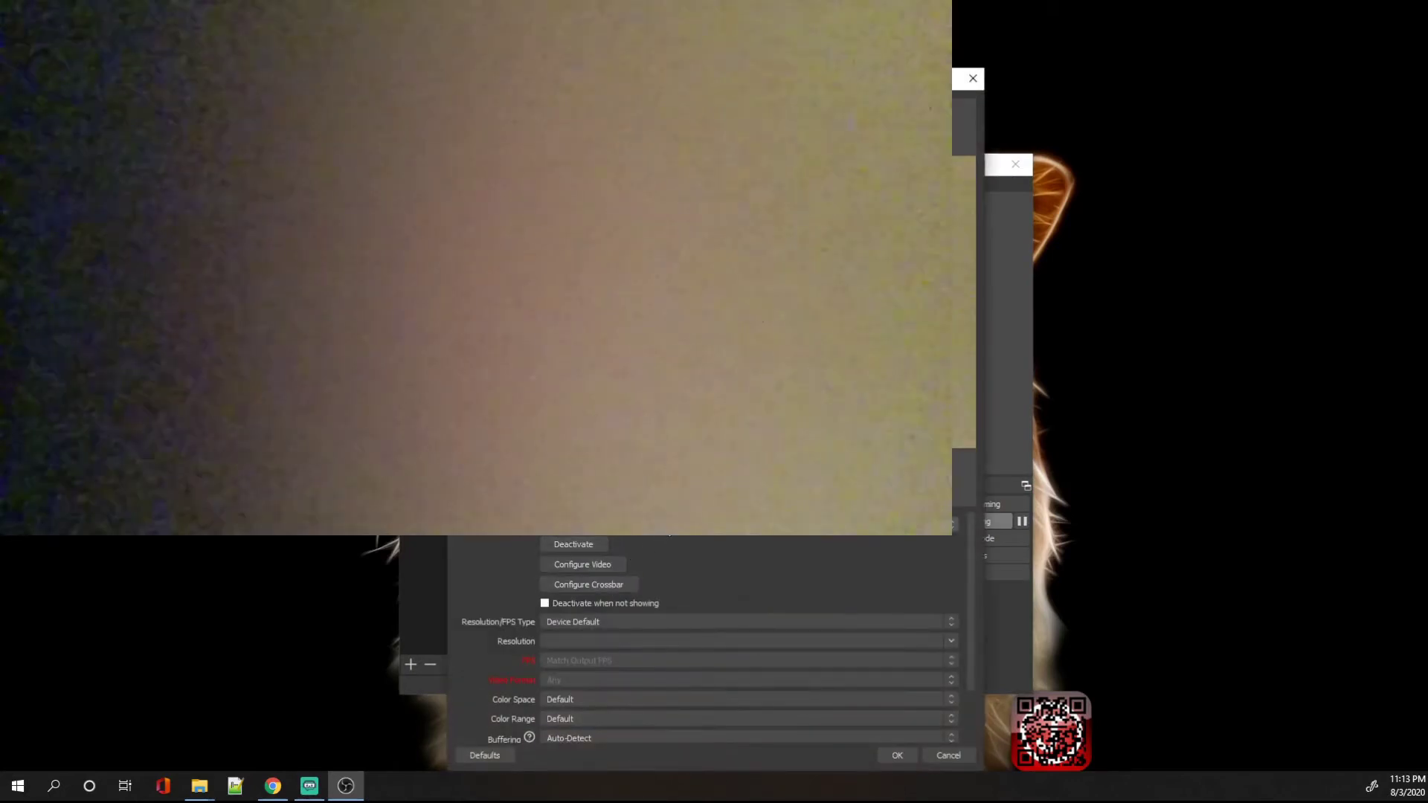
- Set the device to EOS Webcam Utility Beta with Custom Resolution/FPS Type
click(652, 543)
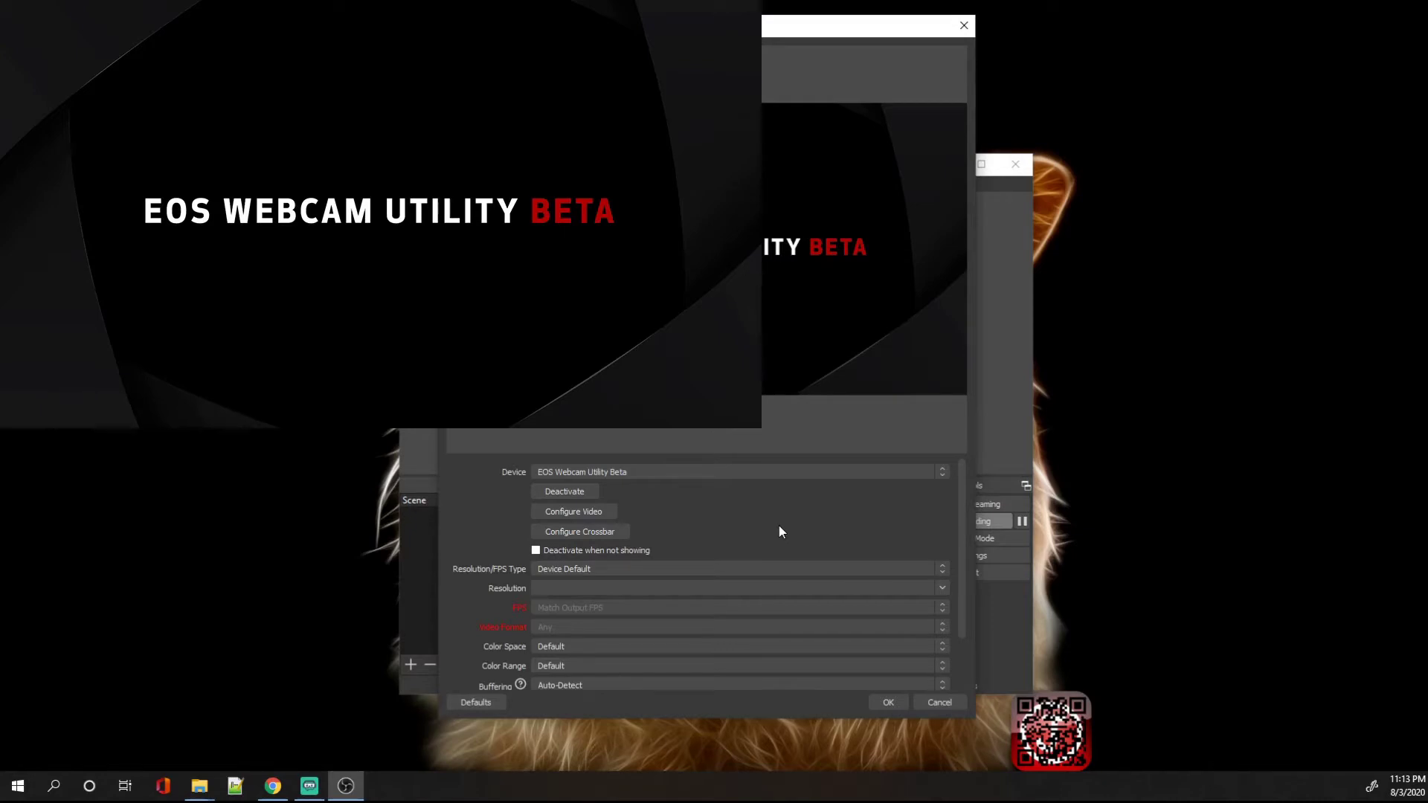
click(573, 569)
click(543, 589)
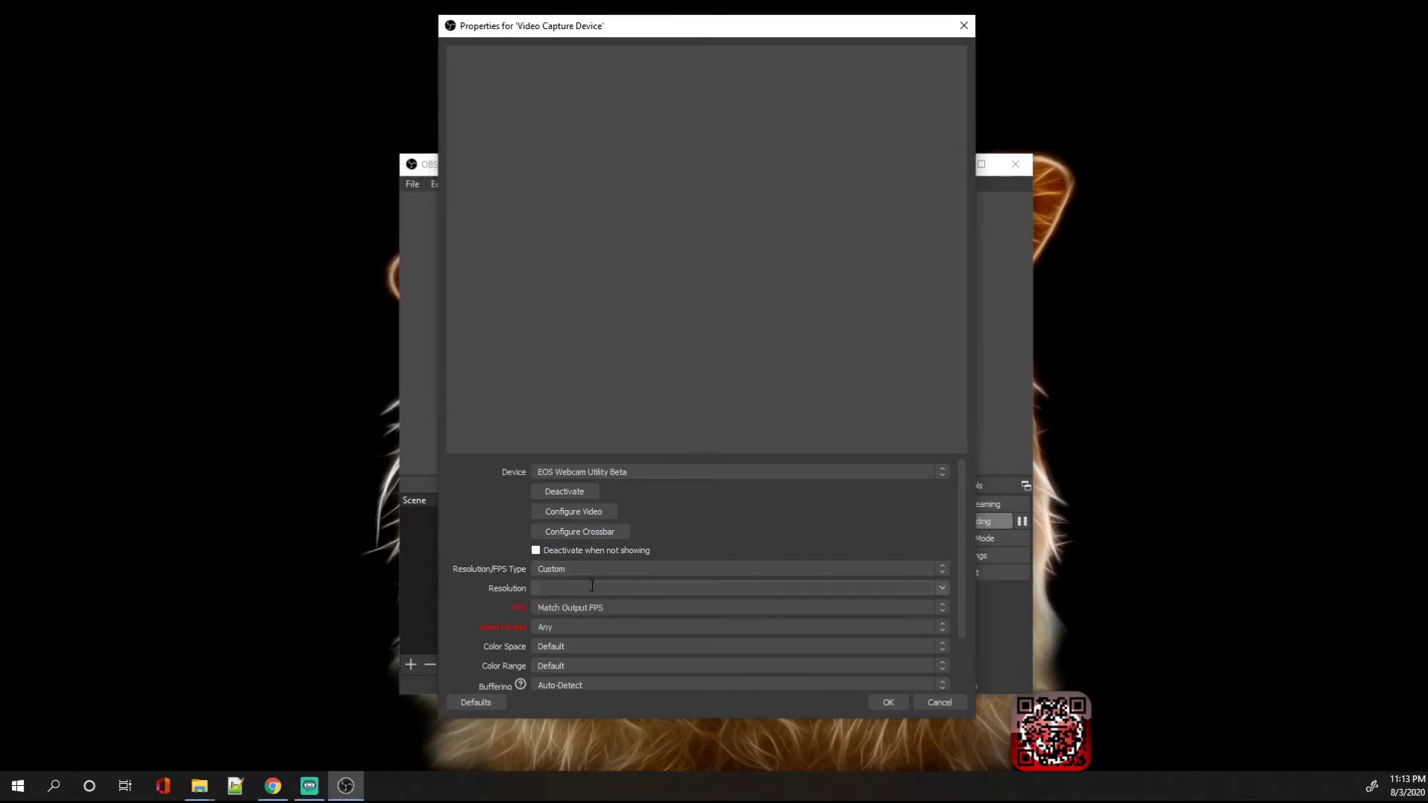
- Choose 1024x576 from the capture resolution list
click(943, 588)
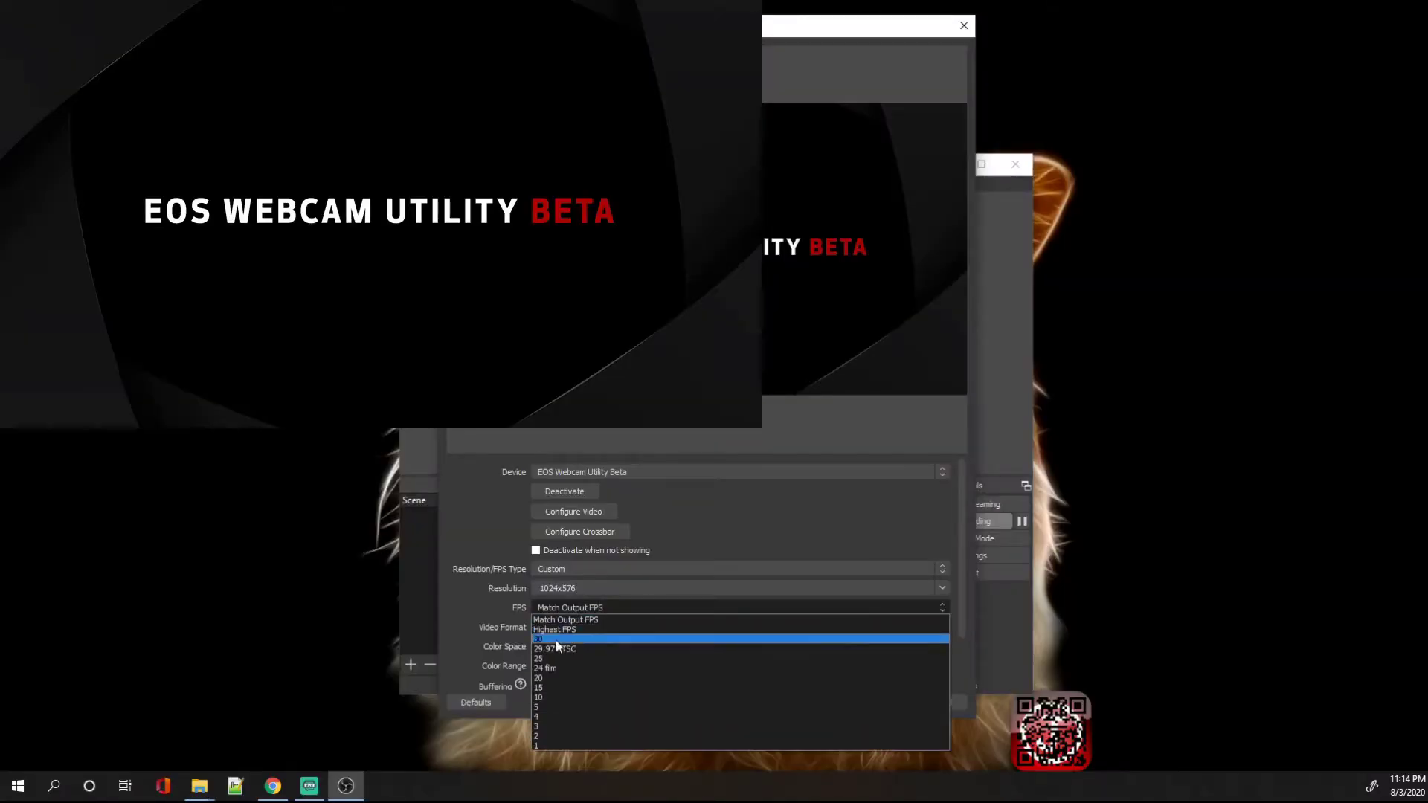
- Set FPS to 30, video format to I420 and colour space to 709
click(556, 638)
click(566, 630)
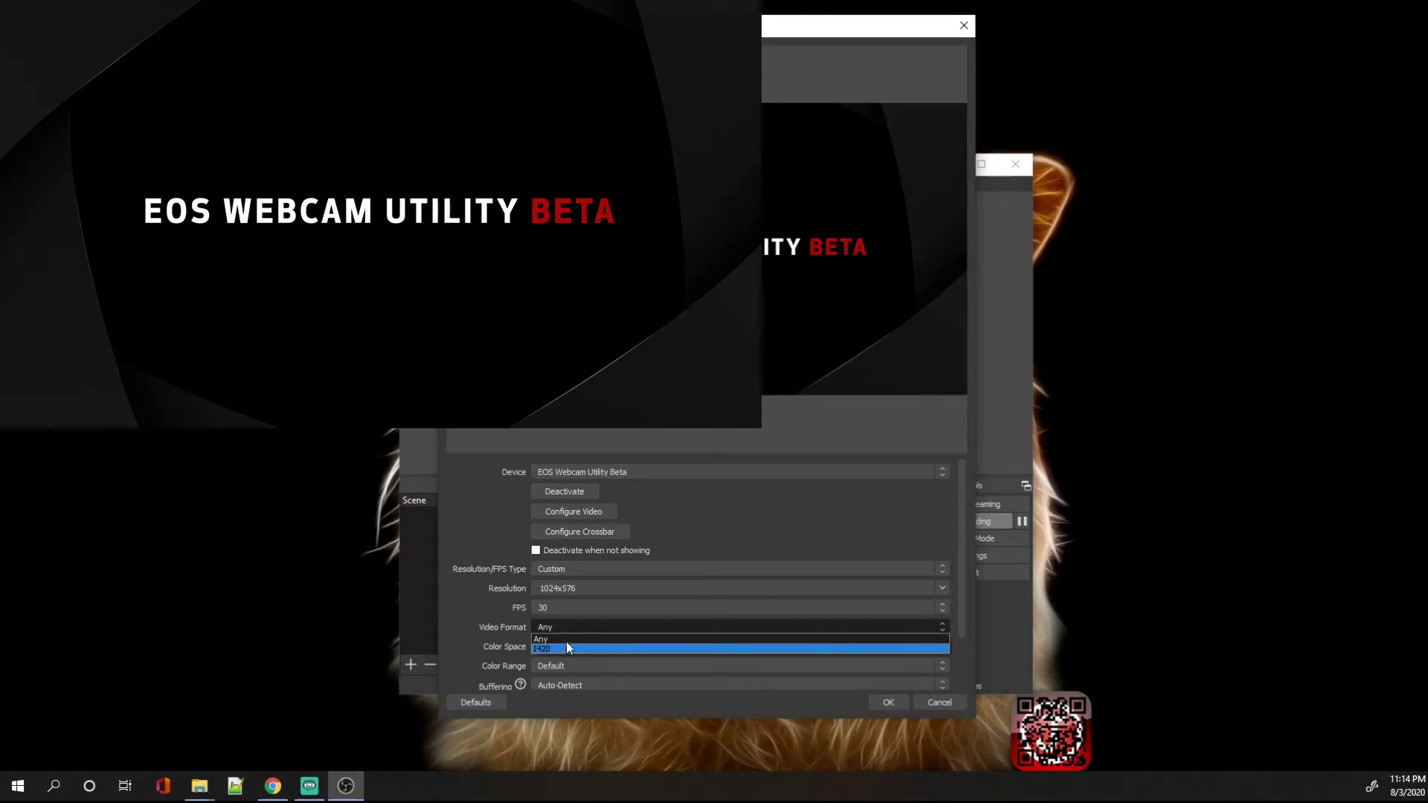
click(569, 647)
click(589, 645)
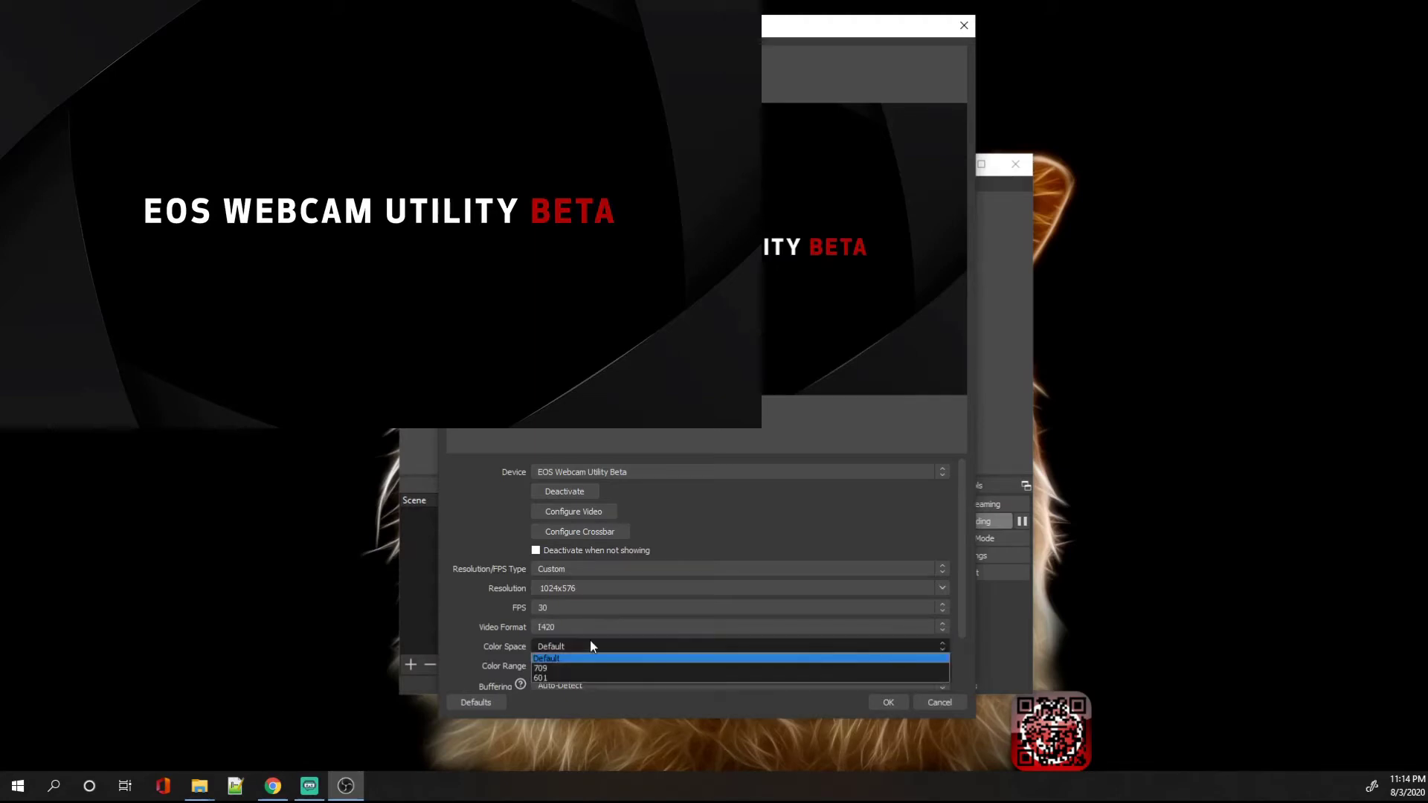
click(586, 665)
scroll(595, 667, down, 1)
scroll(596, 663, down, 1)
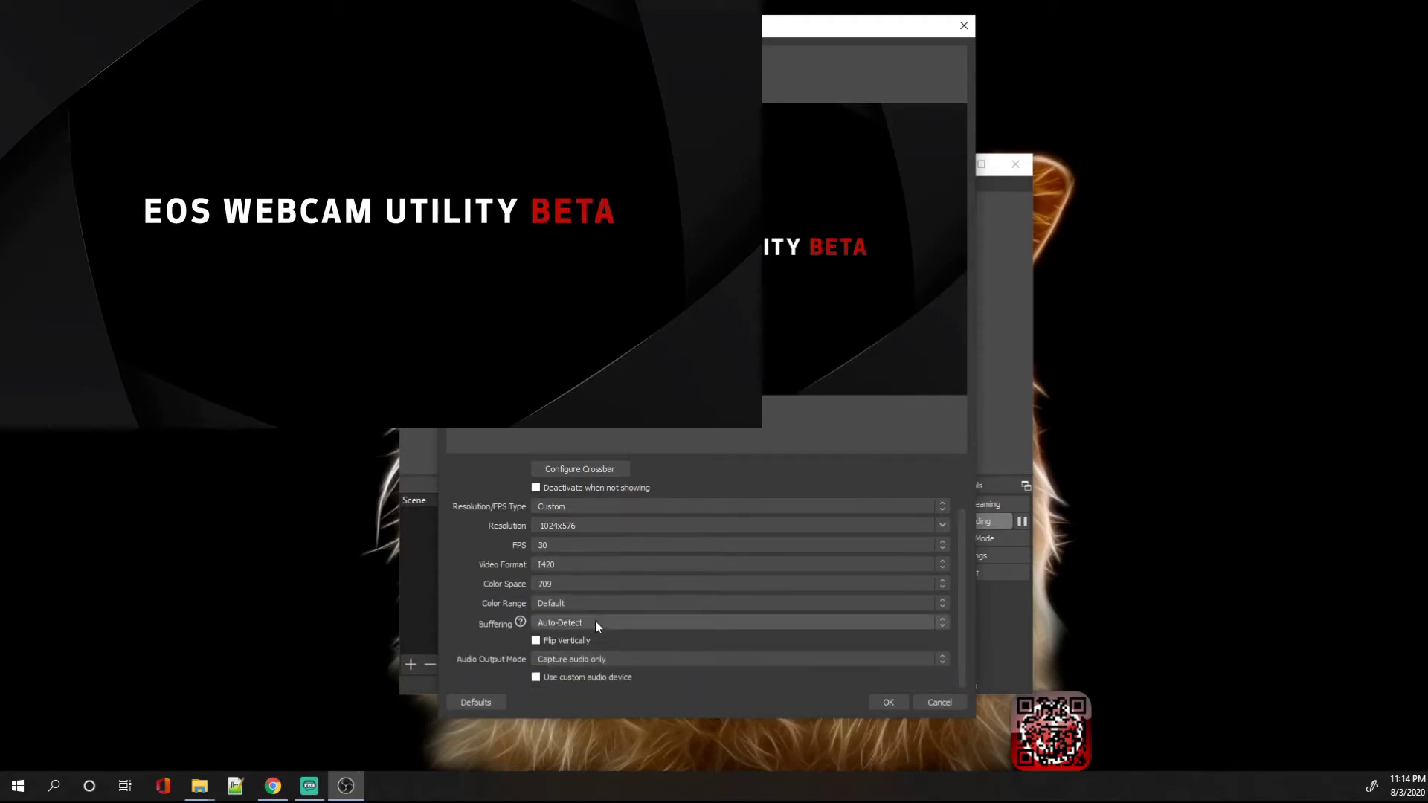
- Set colour range to Full, enable buffering, and keep audio output as Capture audio only
click(619, 603)
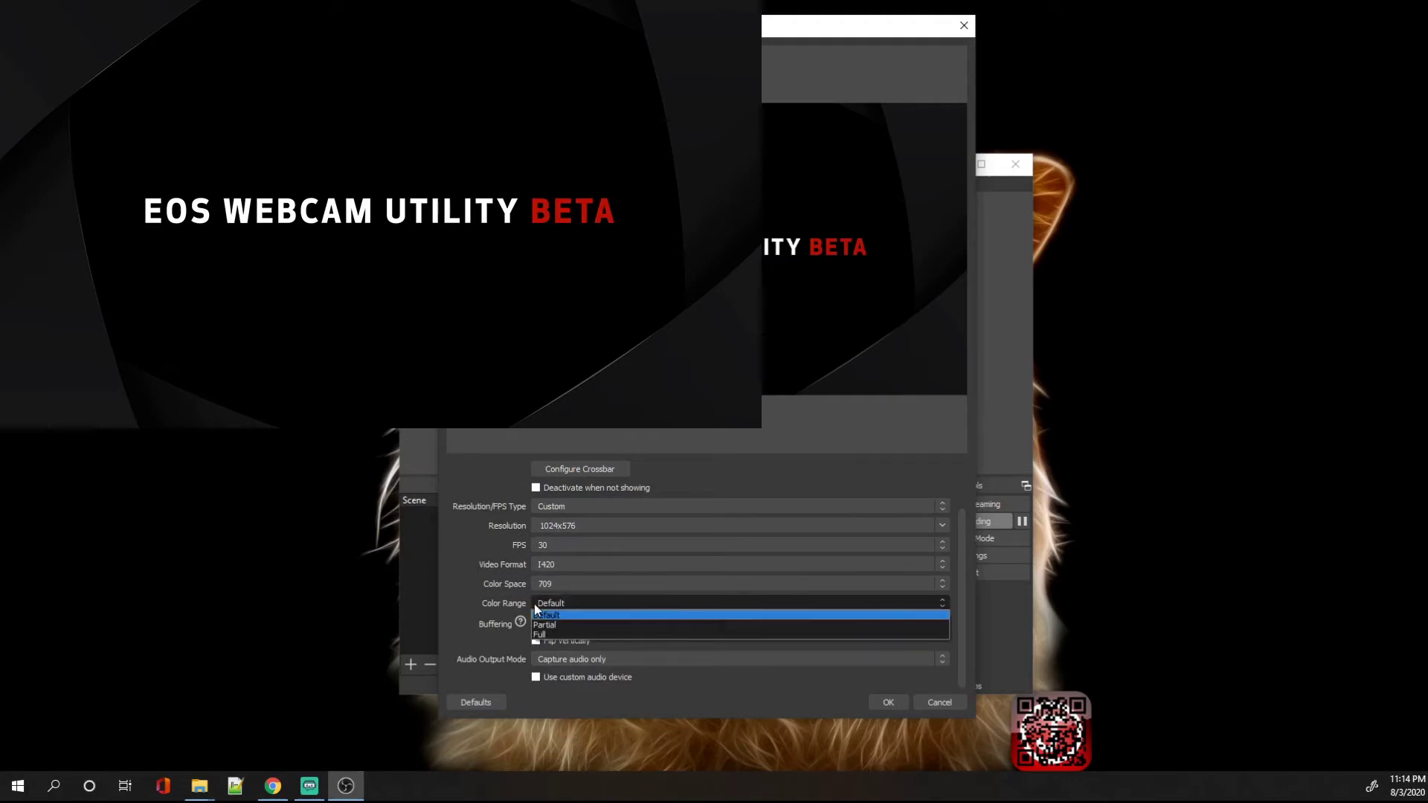
click(565, 636)
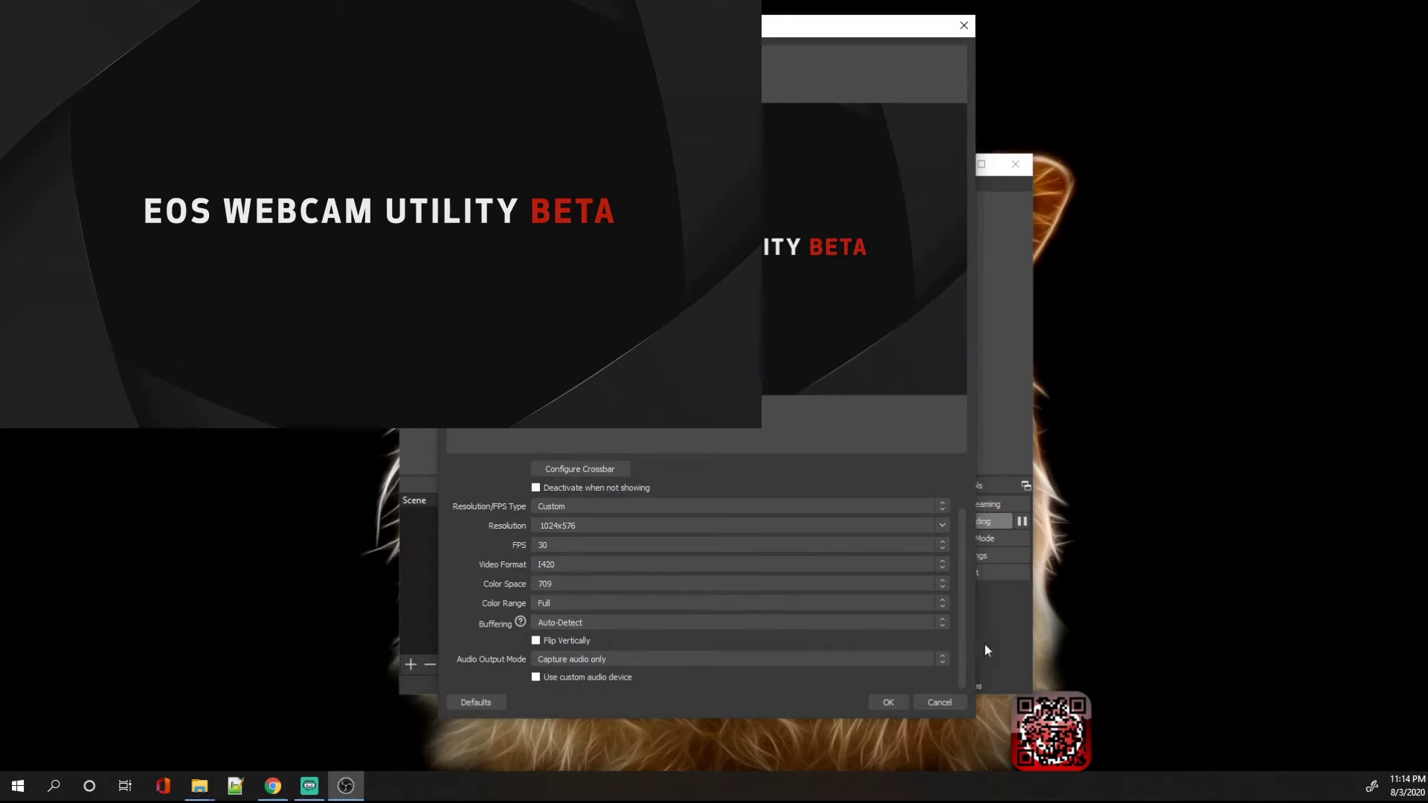
click(933, 620)
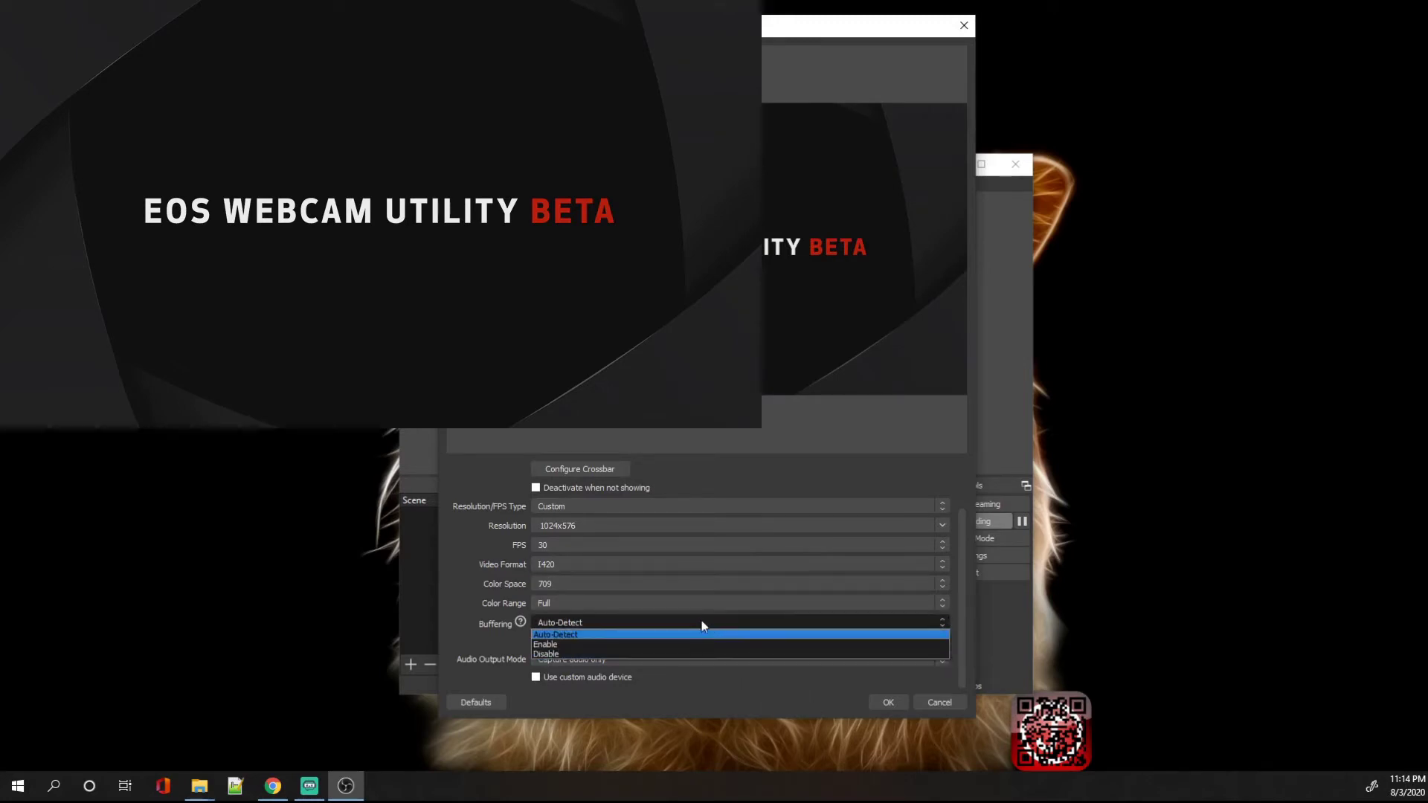
click(459, 650)
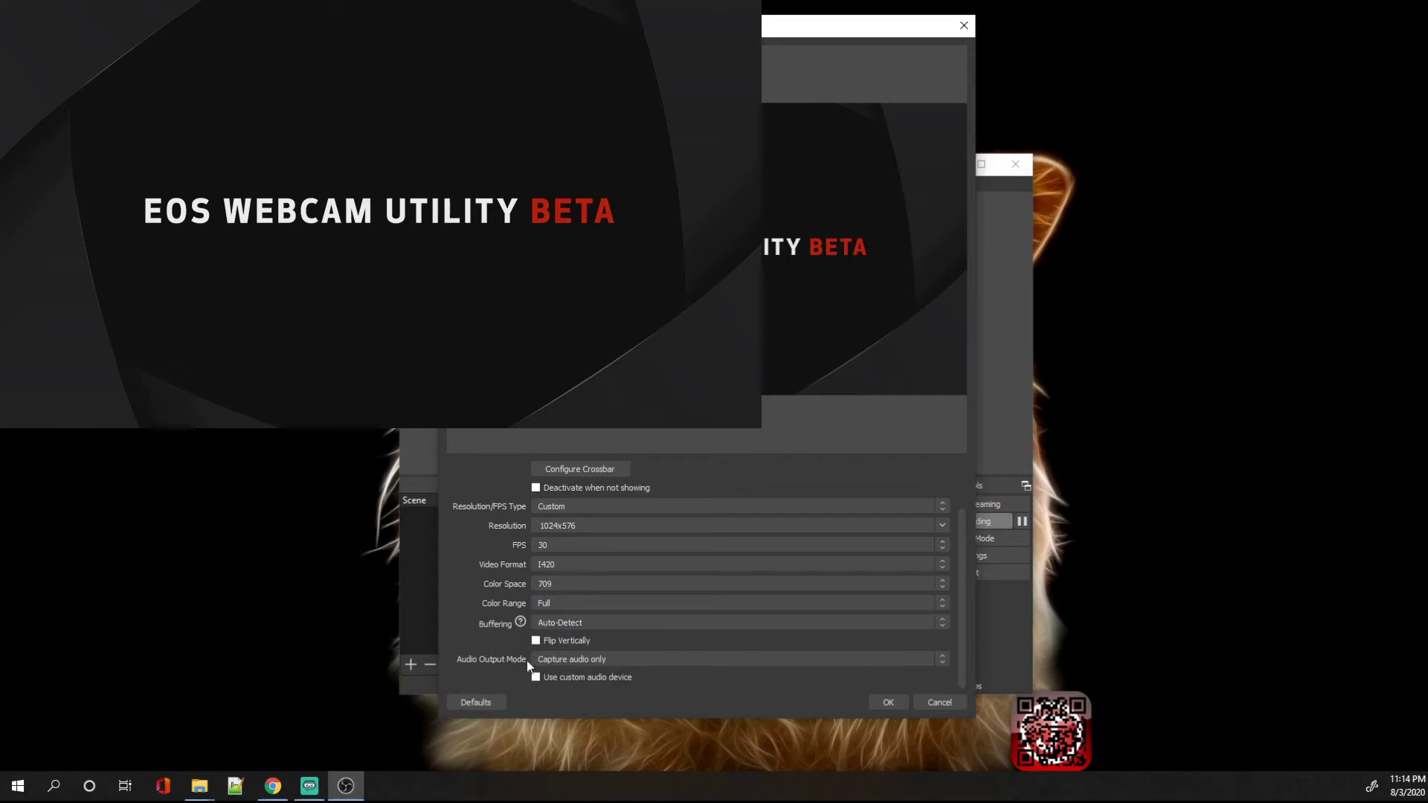
click(614, 622)
click(560, 644)
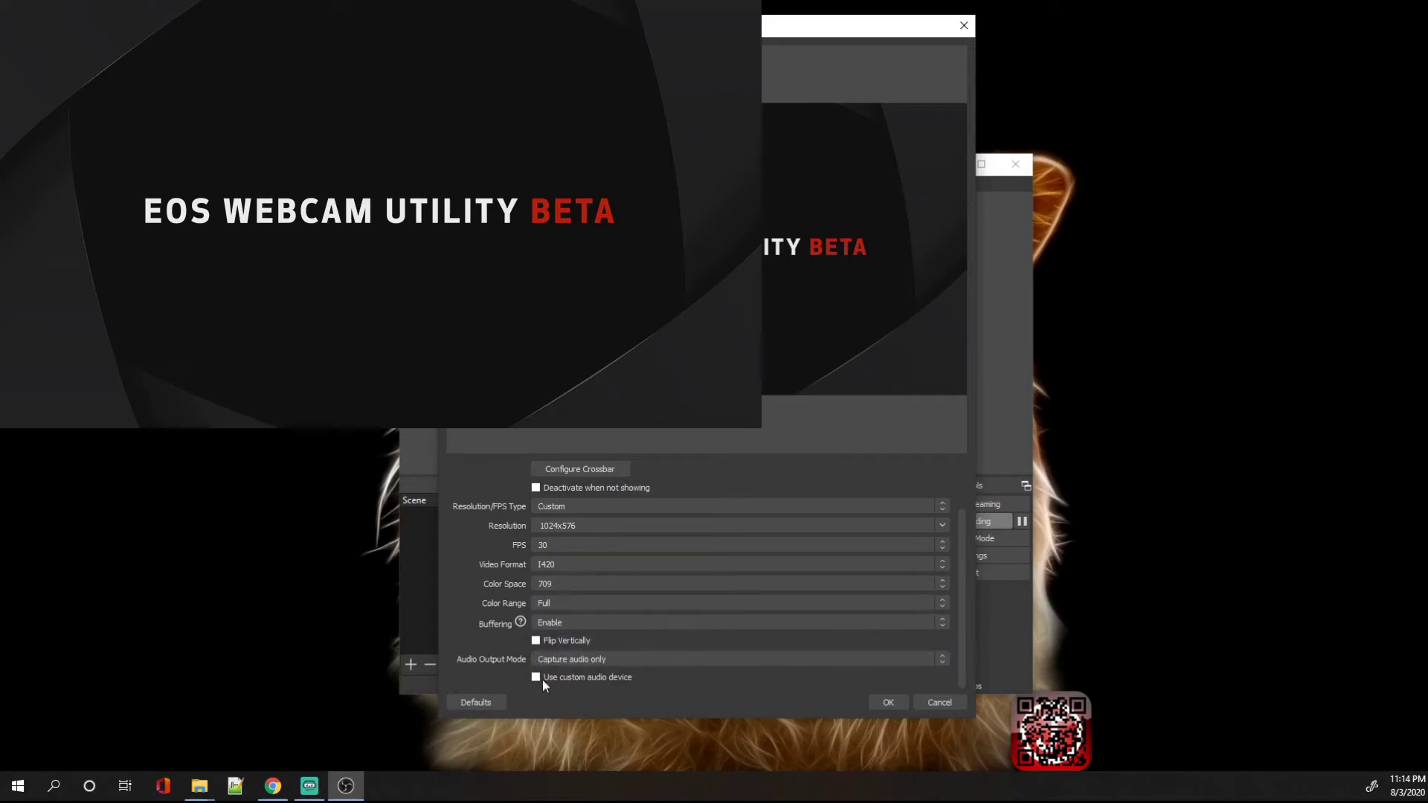
click(650, 658)
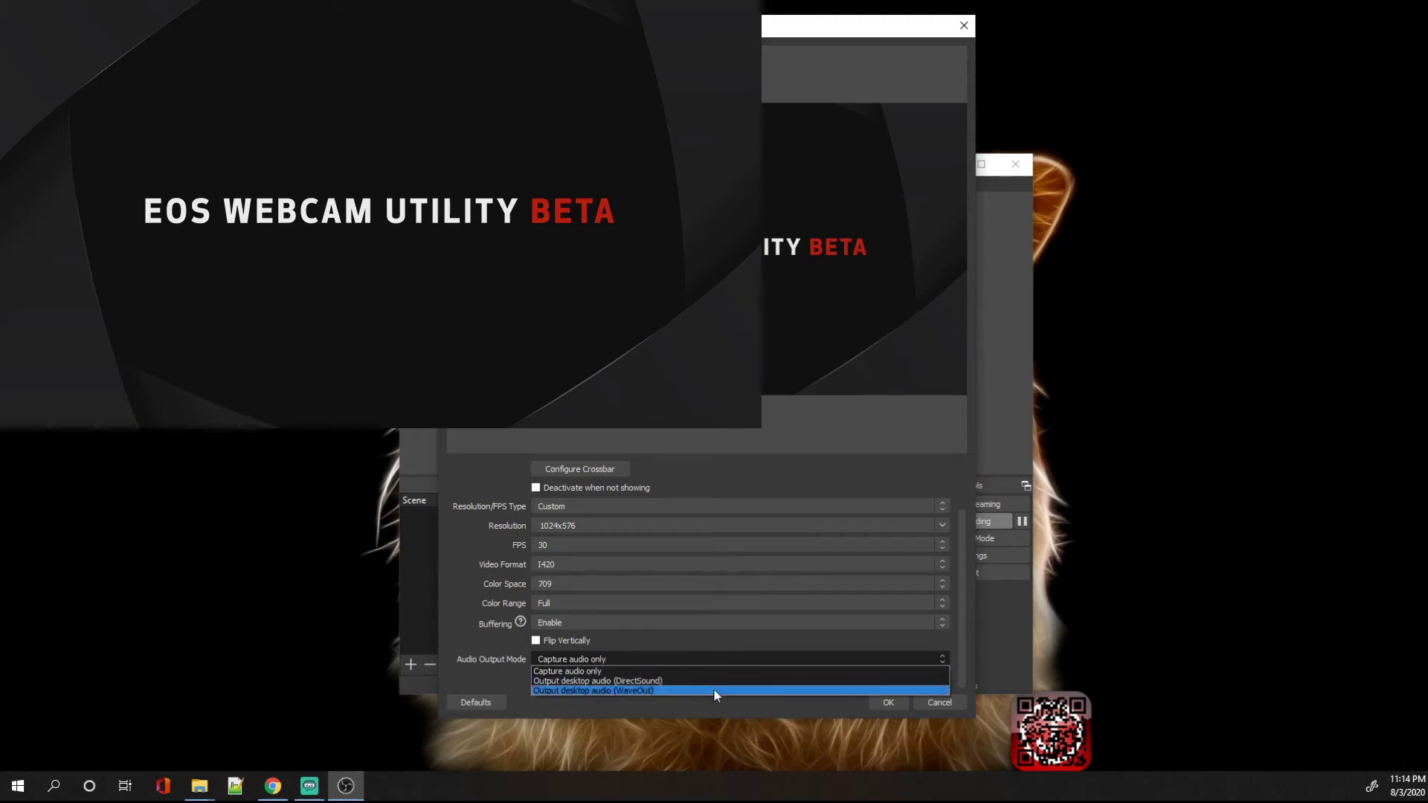
click(470, 633)
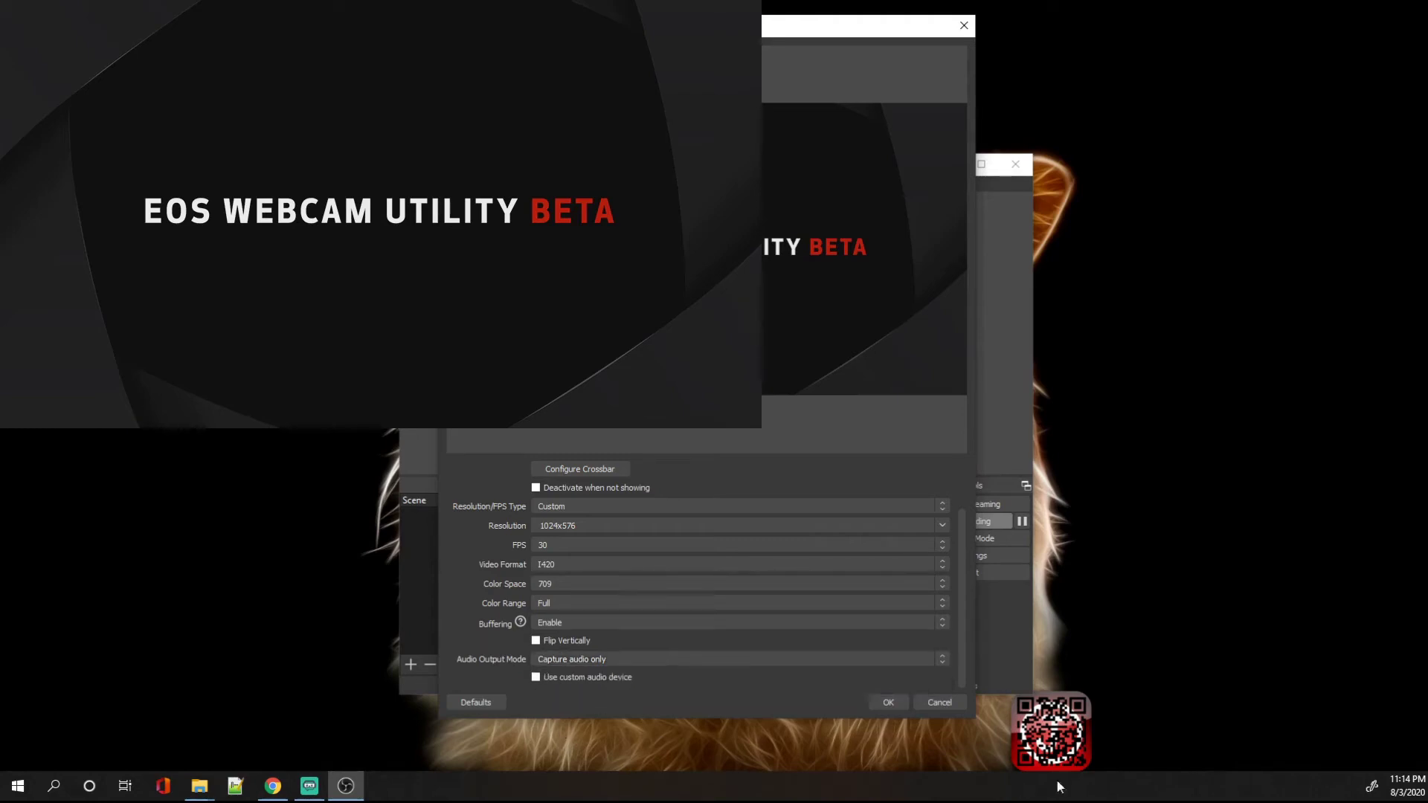
- Apply the capture settings and resize the eos feed in the preview to about 786x442
click(886, 706)
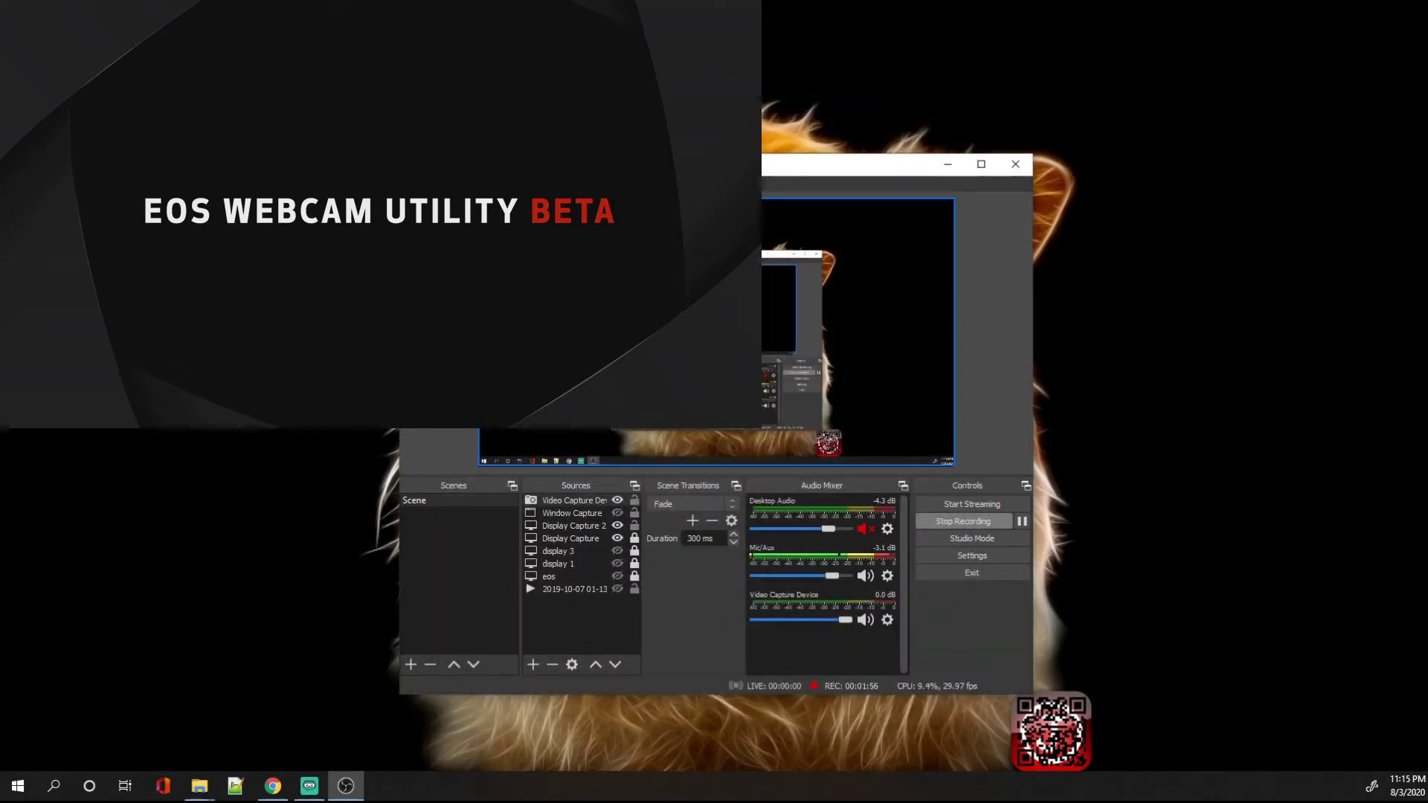
drag(732, 341, 667, 308)
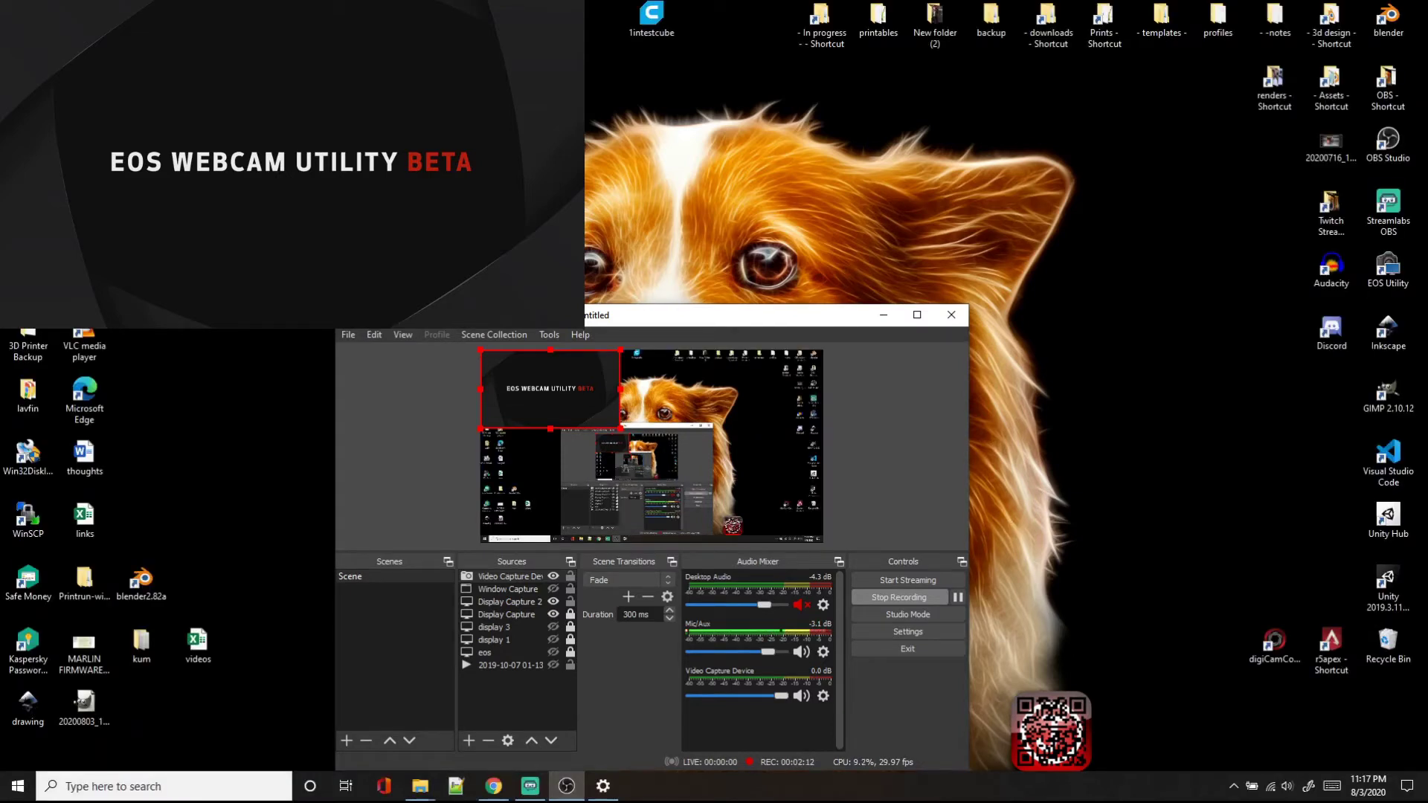
- Quit the running EOS Utility from the hidden system tray icons
click(1234, 787)
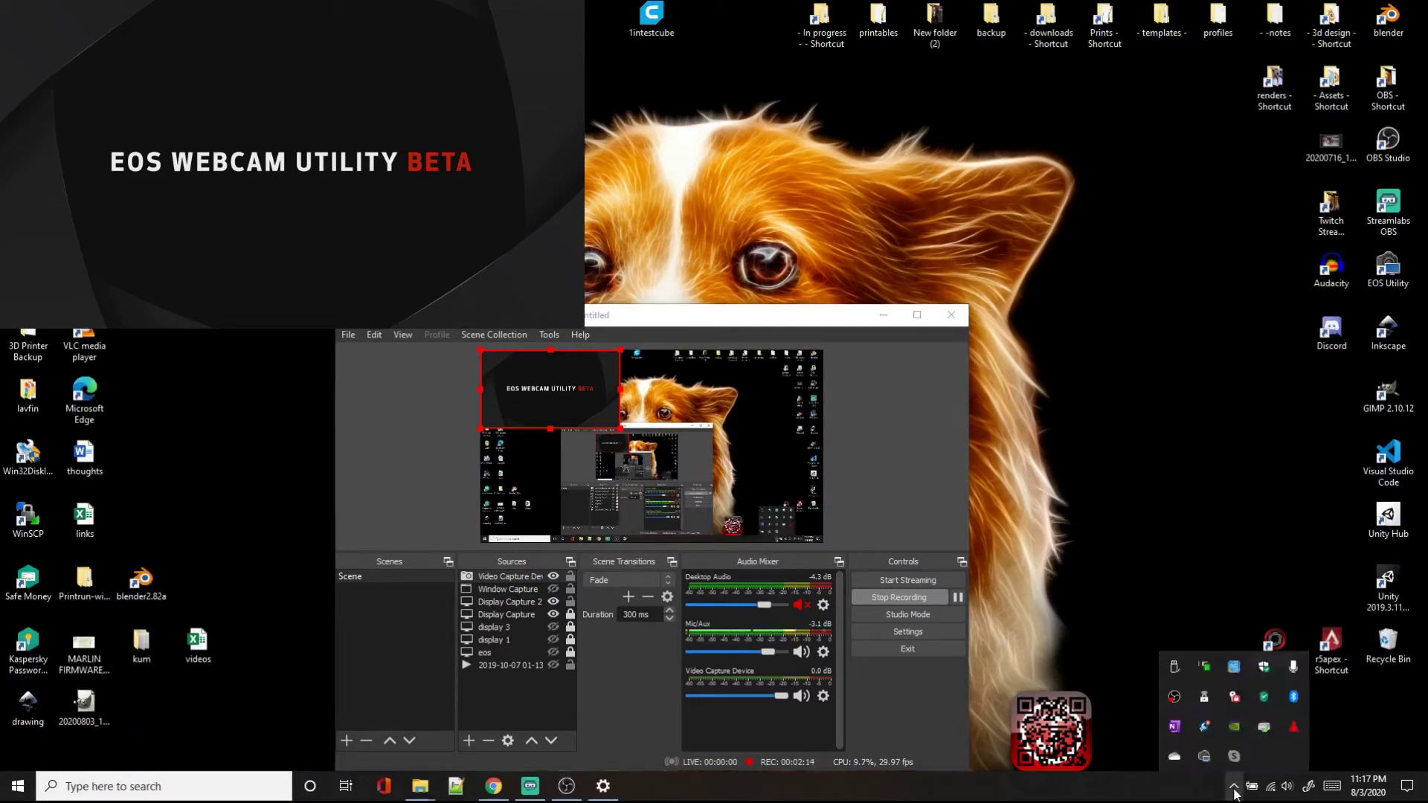
right_click(1204, 756)
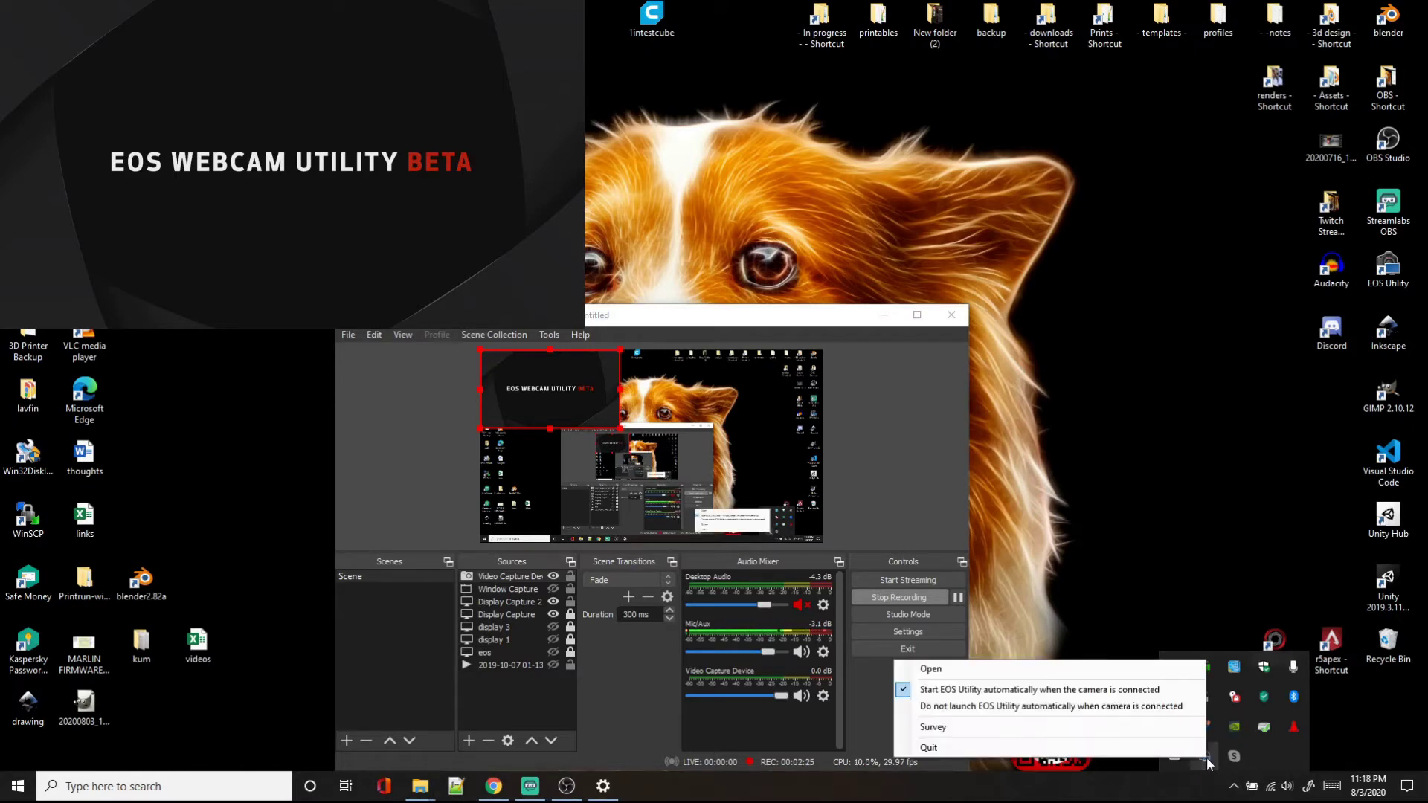
click(945, 753)
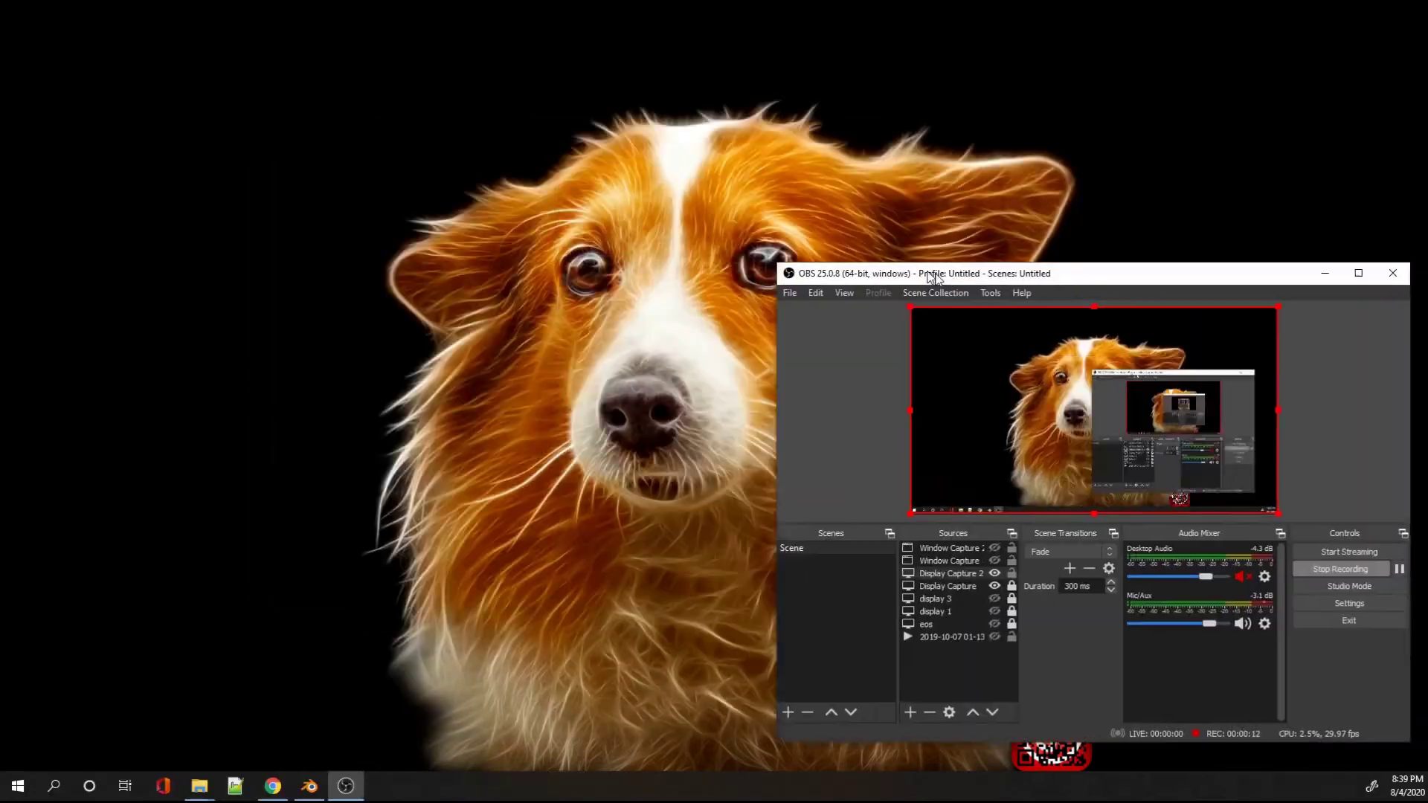
drag(936, 285, 898, 274)
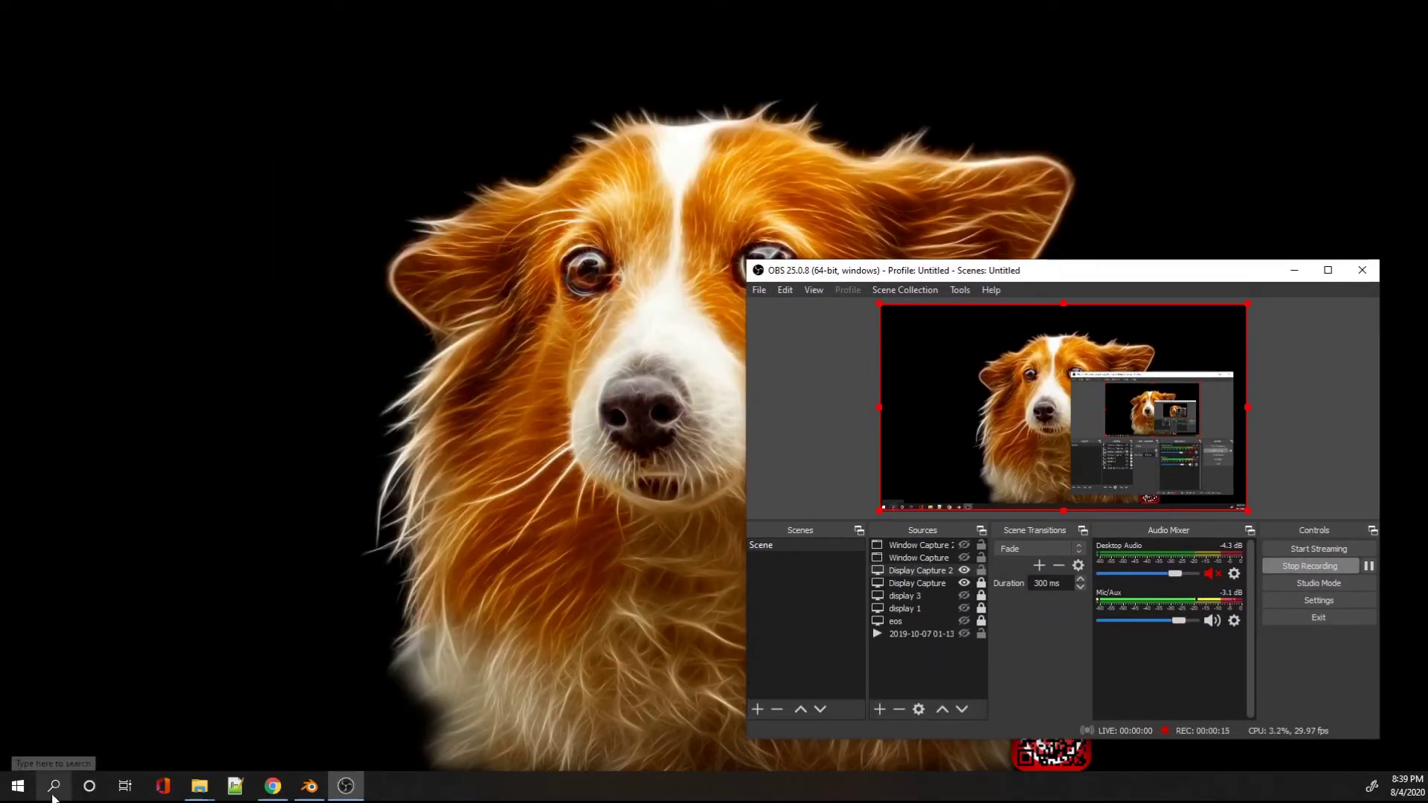
- In Startup Apps settings, switch EOS Utility's startup toggle to Off
click(54, 784)
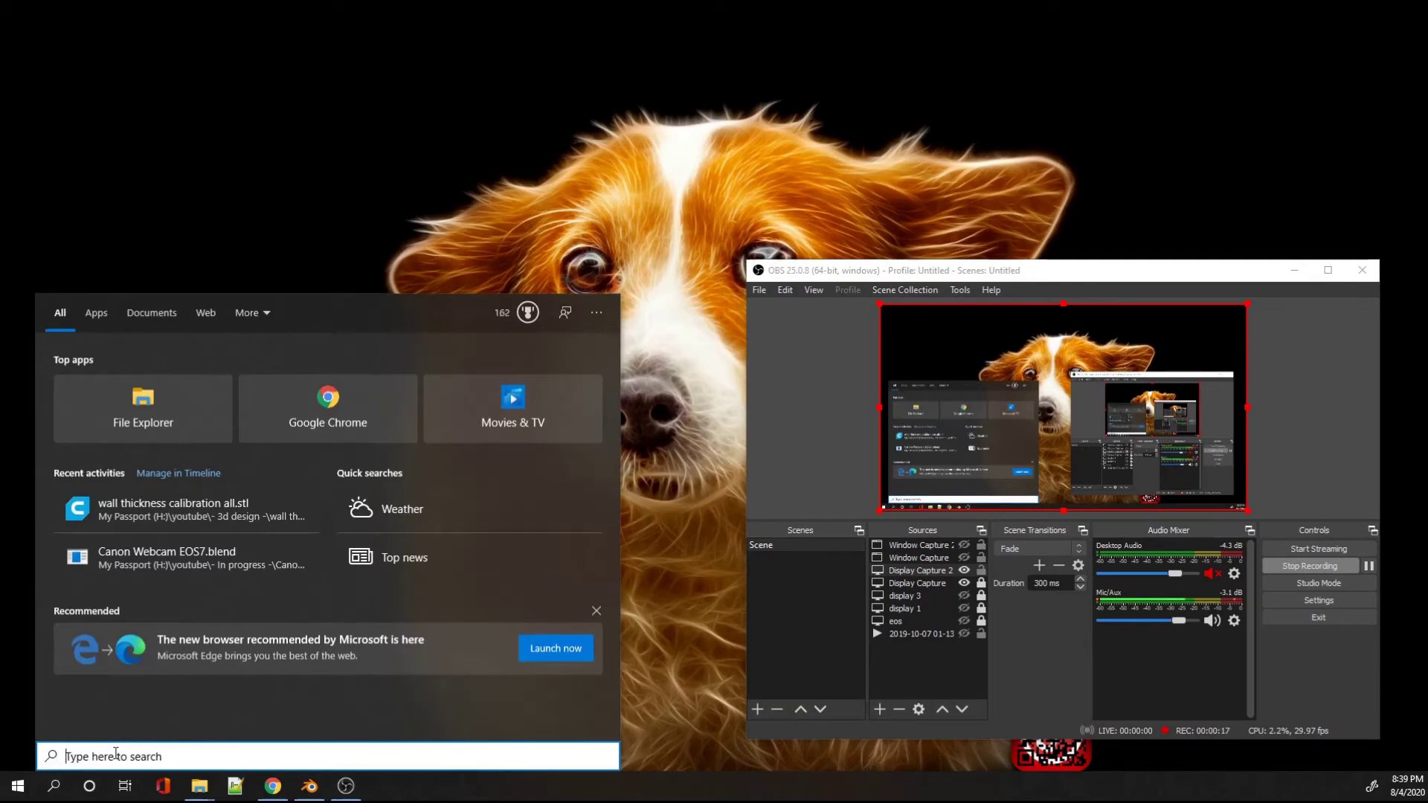
text(star)
key(BackSpace)
text(startup)
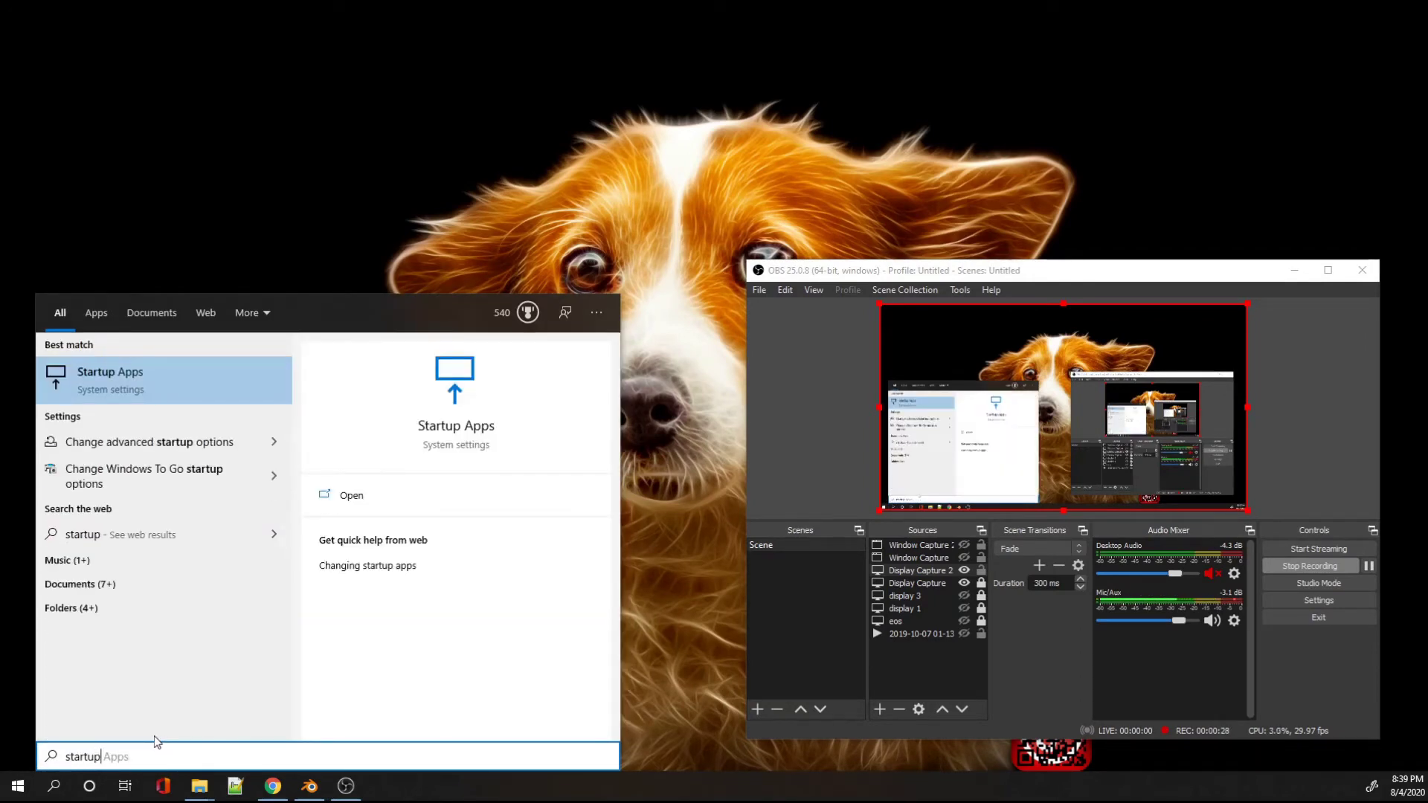
text( Apps)
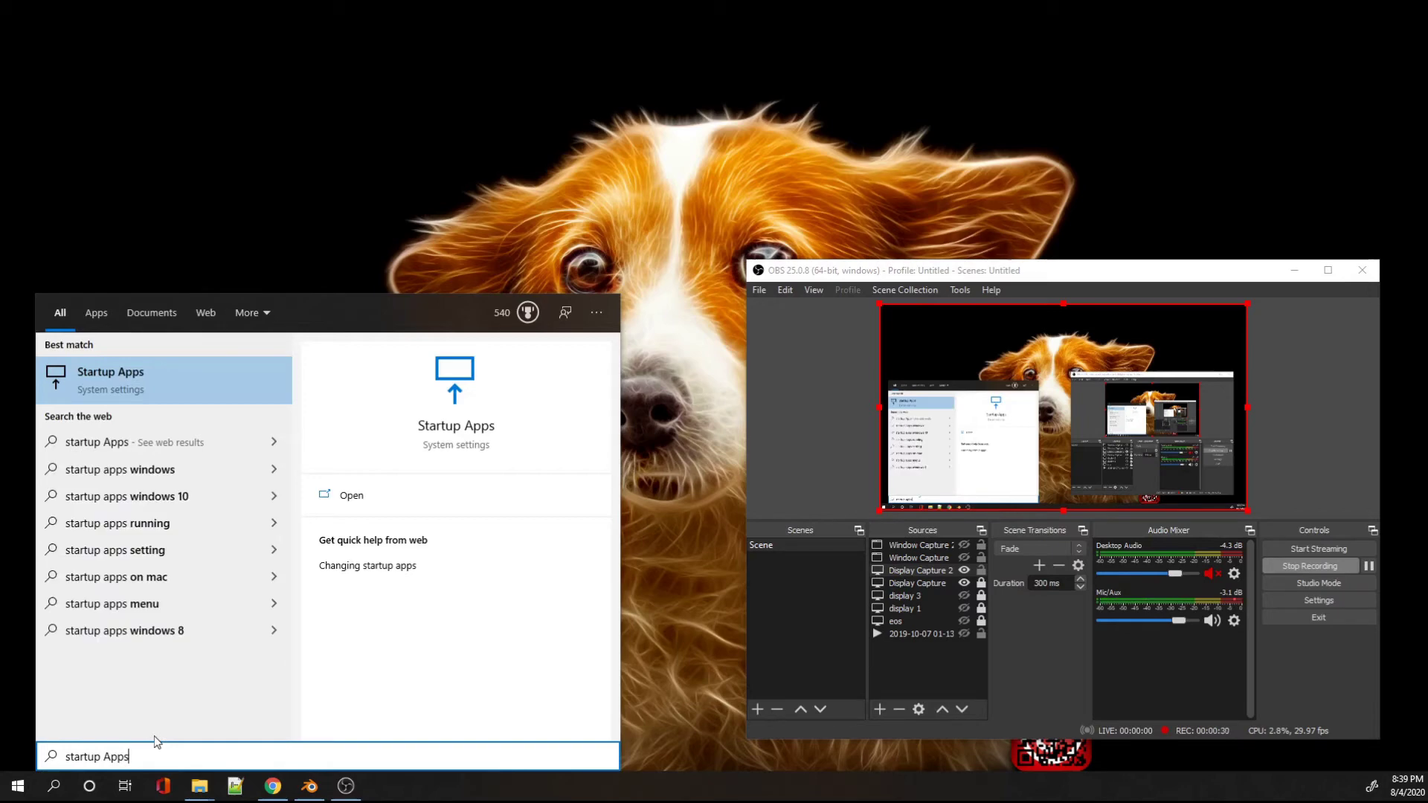
click(140, 399)
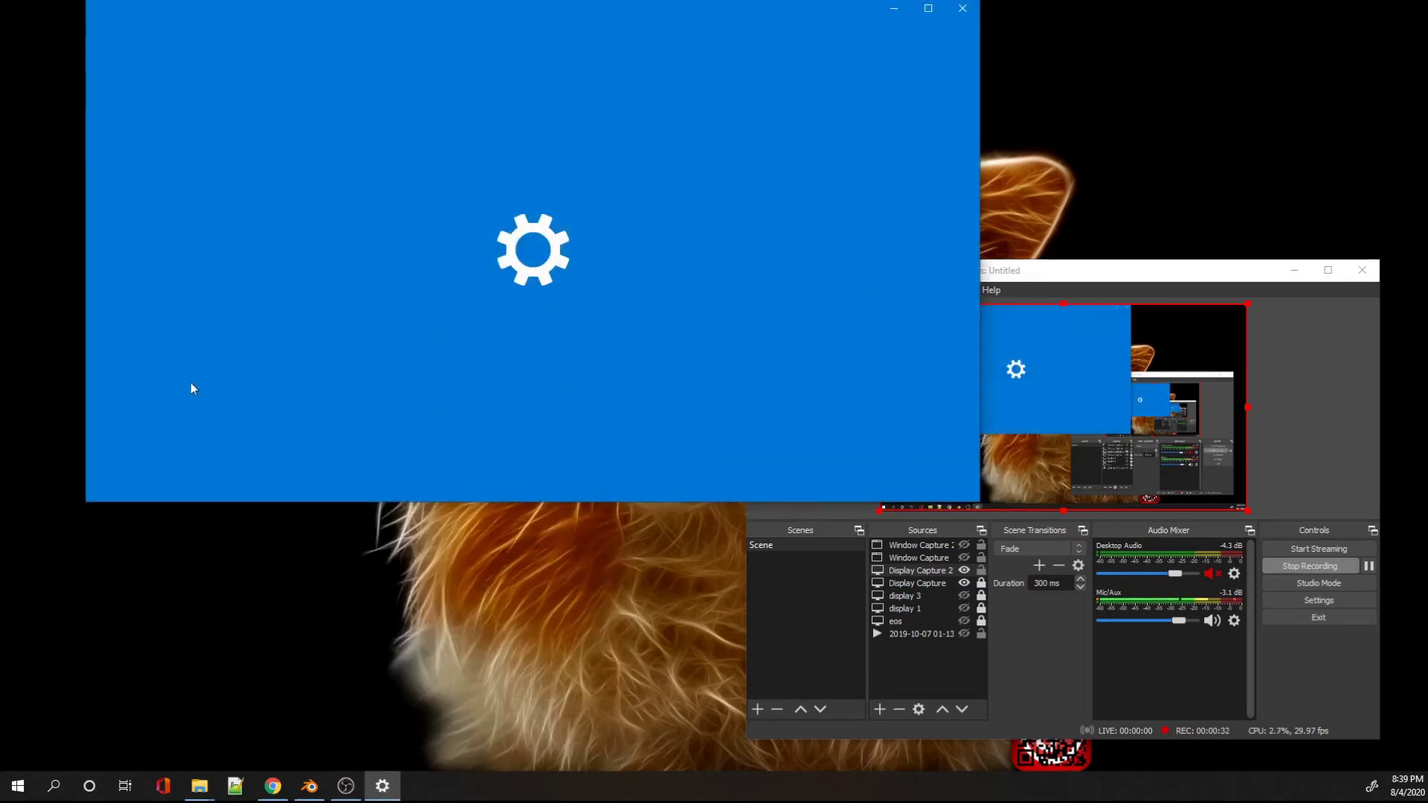
scroll(431, 236, down, 3)
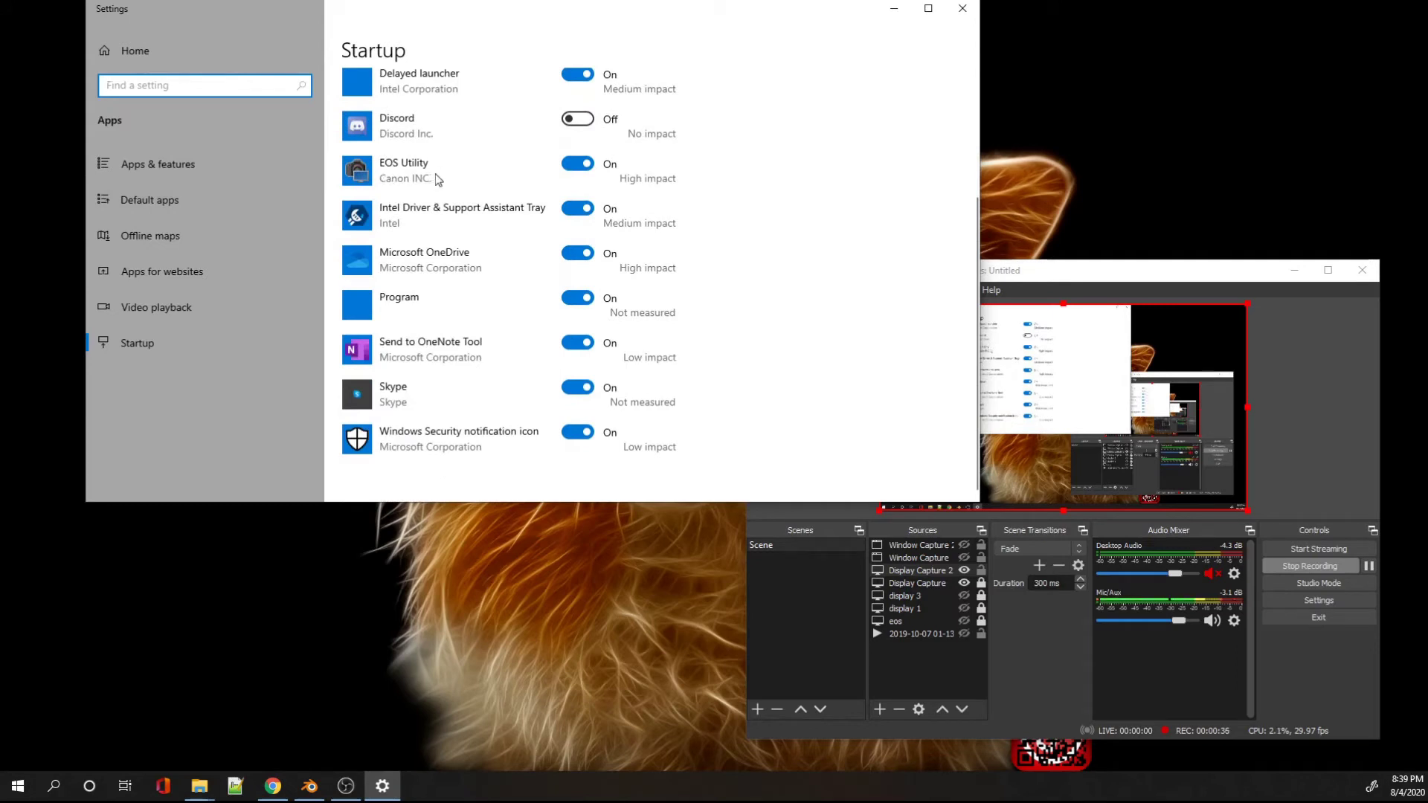
click(581, 170)
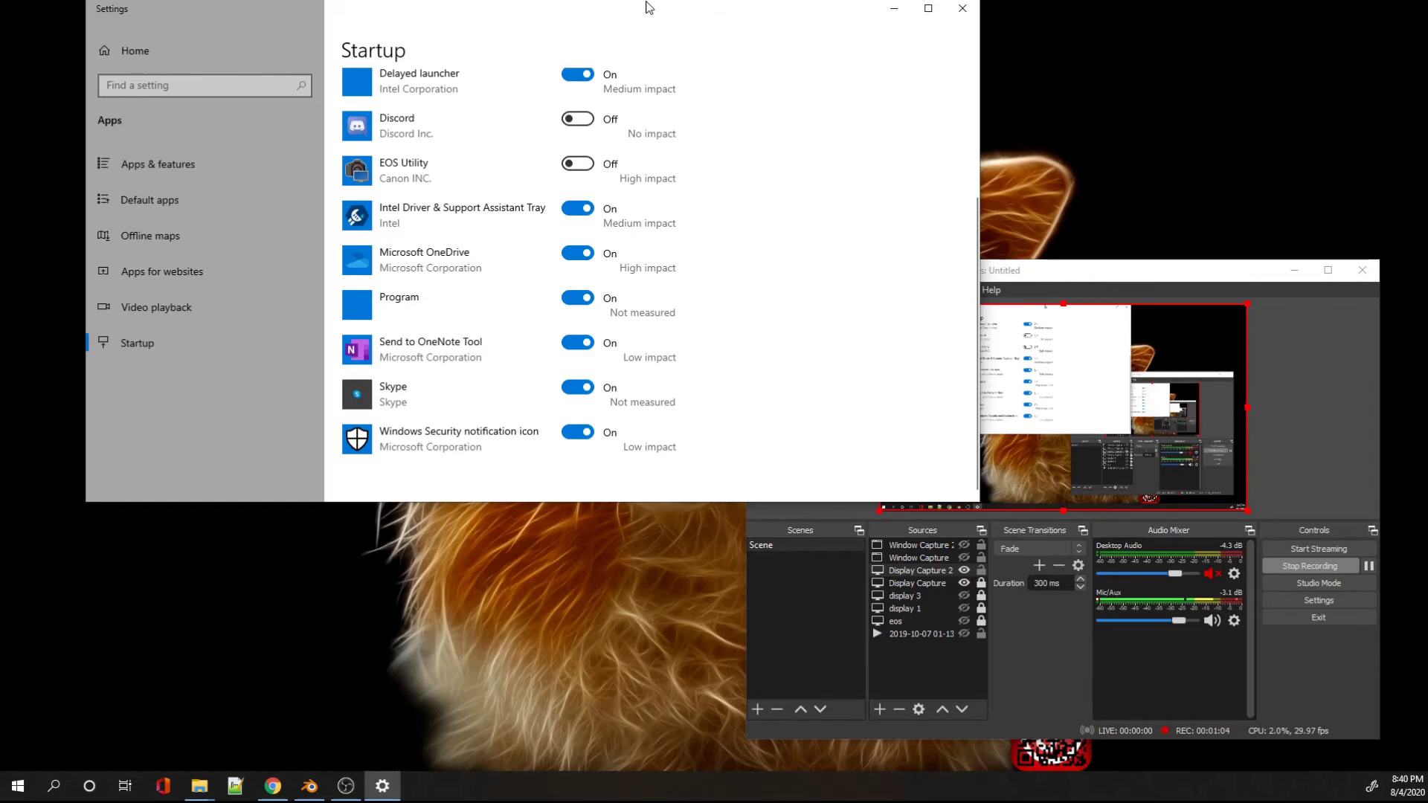
drag(646, 3, 618, 57)
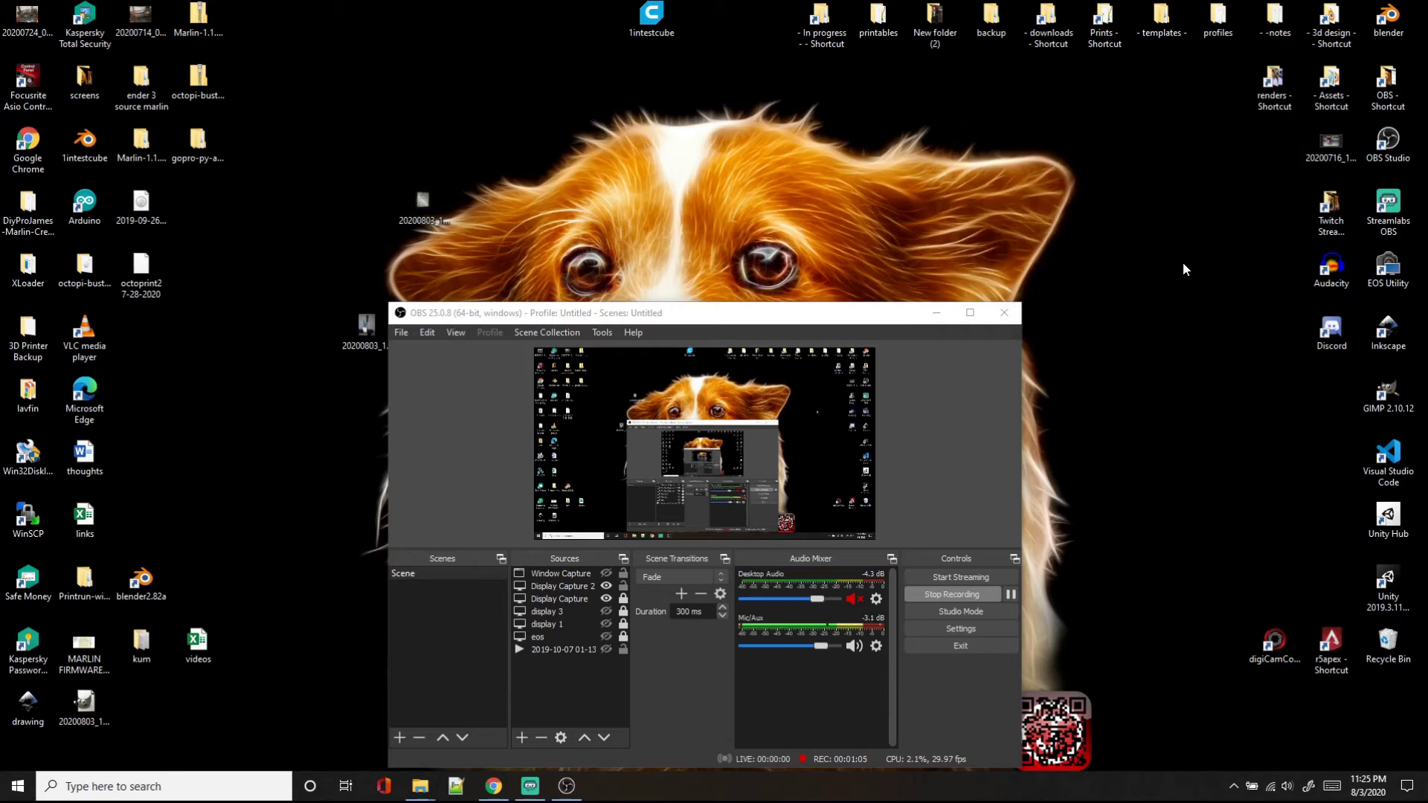
- Launch EOS Utility, start Remote Shooting, and place the Live View window left of OBS
click(1387, 277)
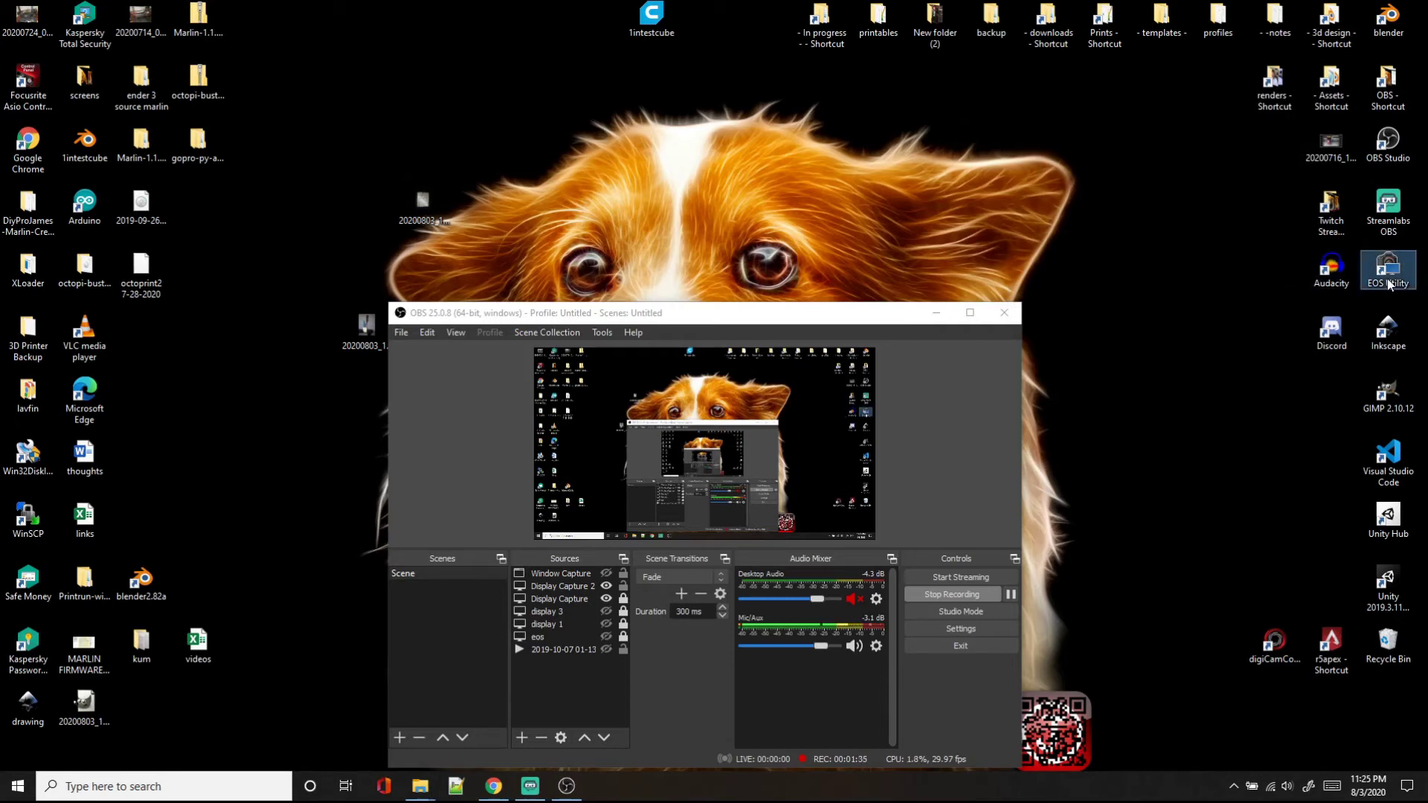
double_click(1388, 281)
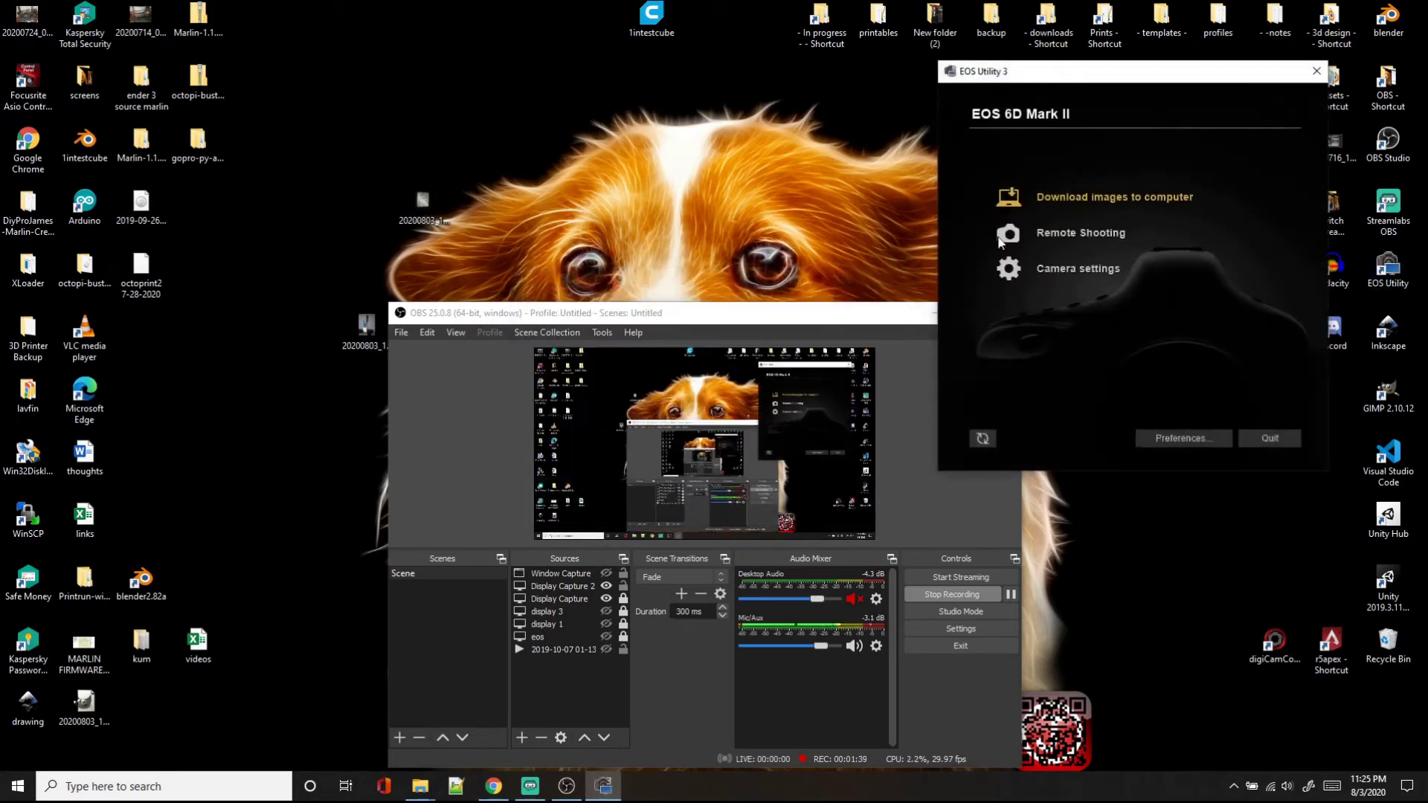
click(1092, 250)
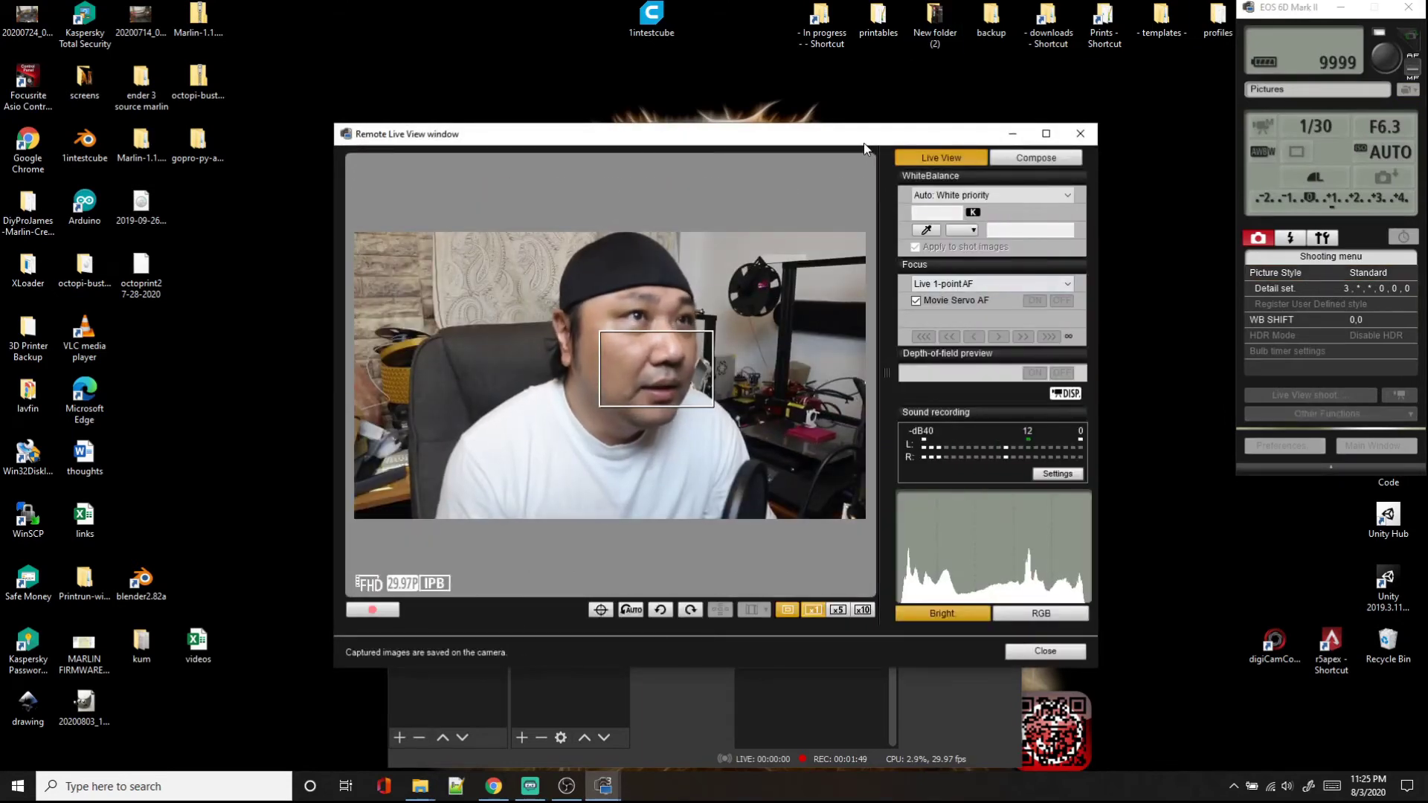
drag(860, 139, 551, 31)
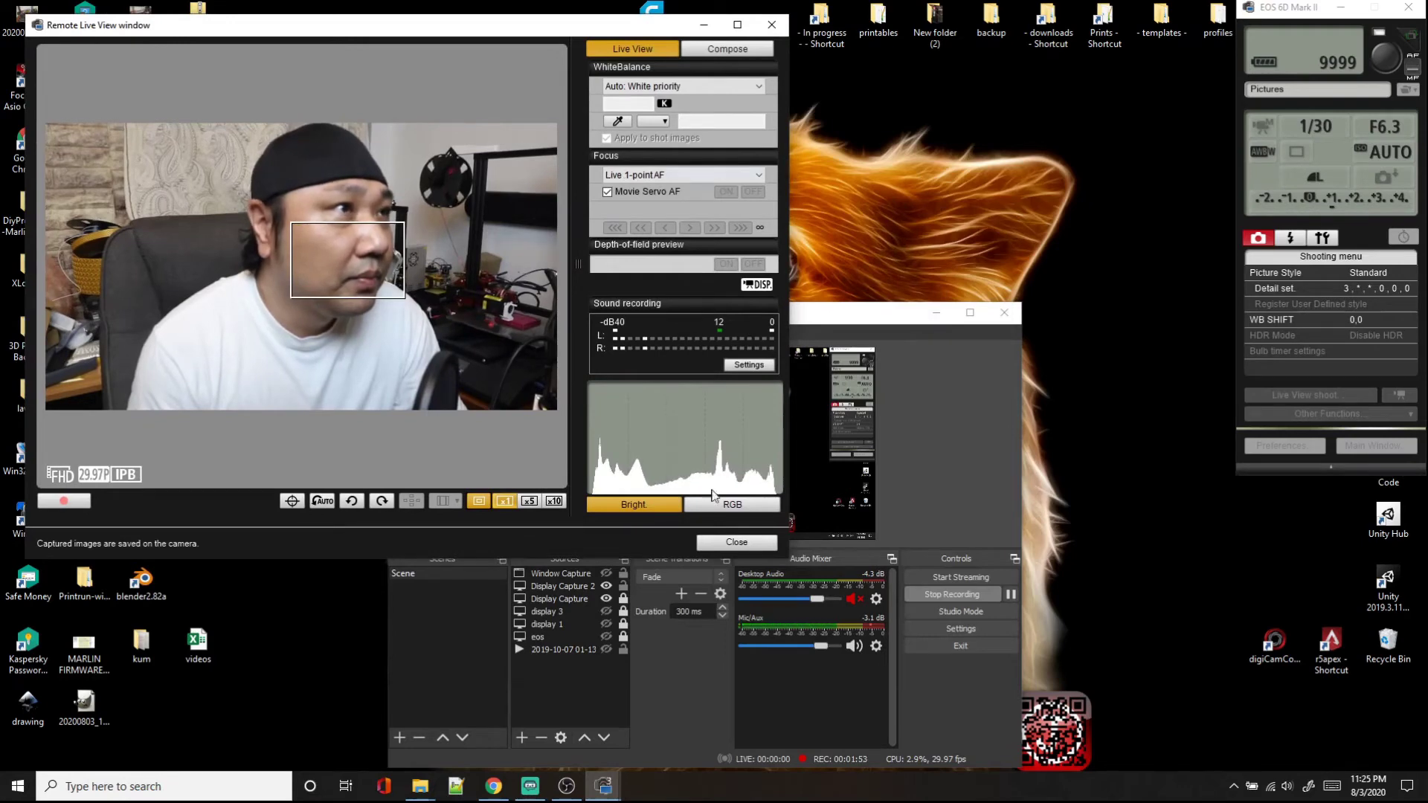
drag(848, 323, 1153, 294)
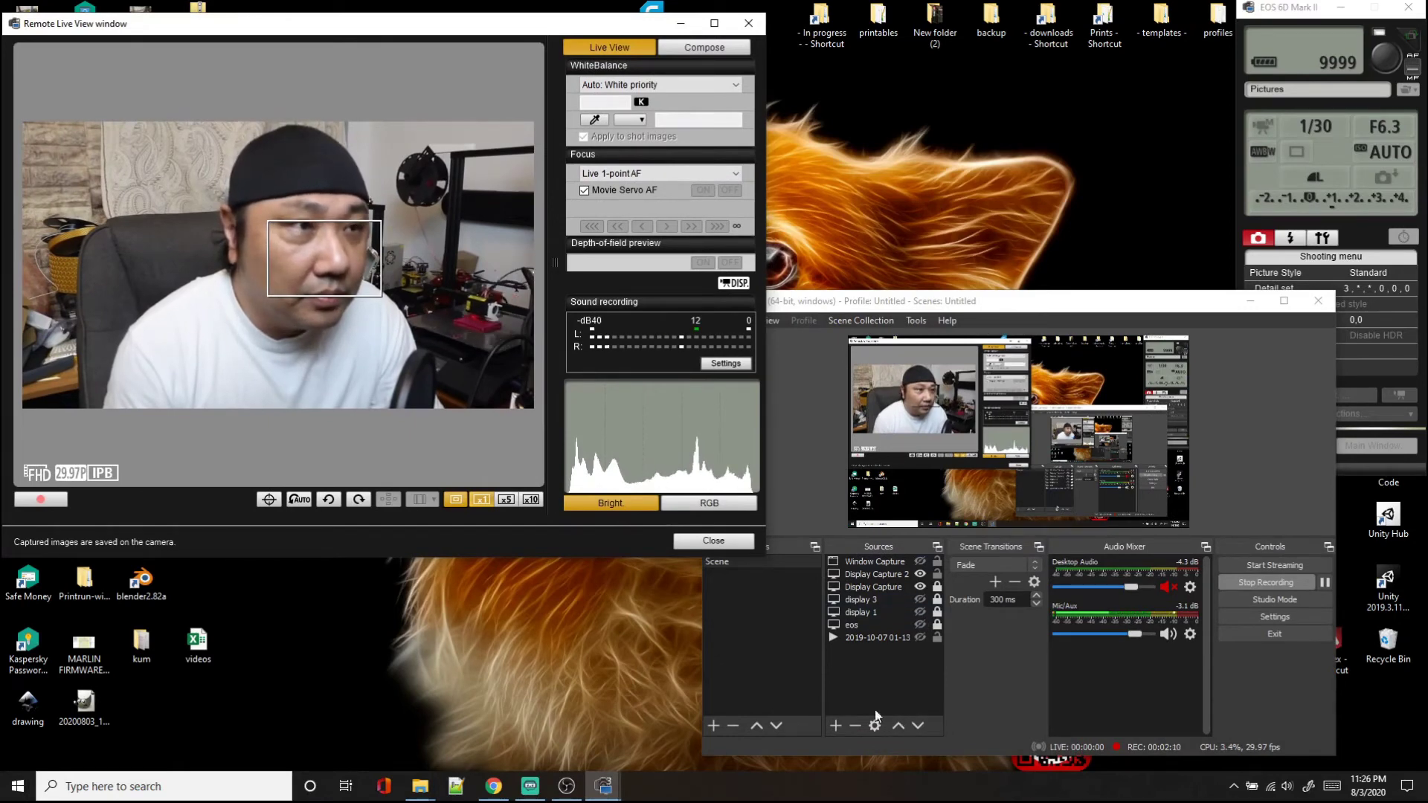
- Add a new Window Capture 2 source capturing the EOS Utility Remote Live View window
click(831, 727)
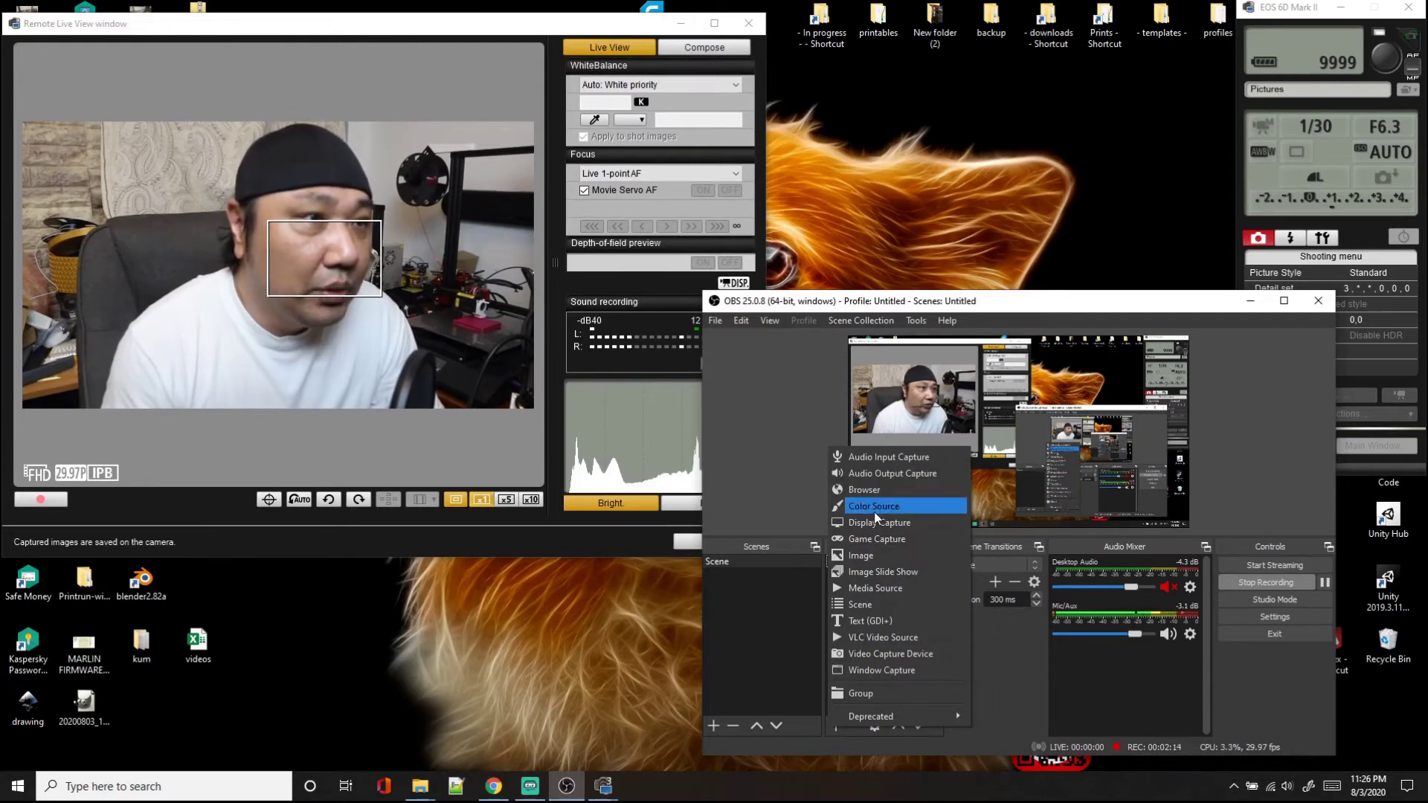
click(897, 677)
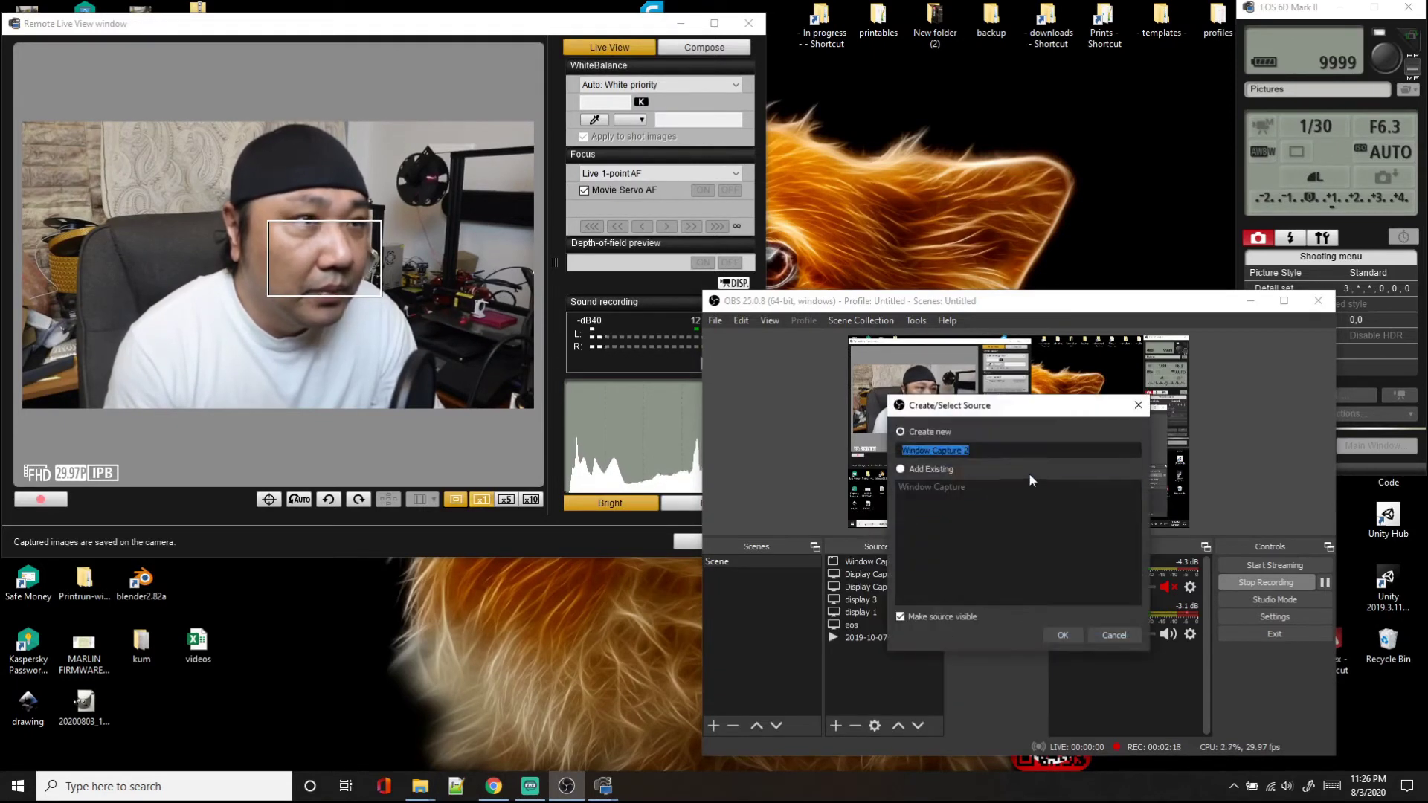
click(1066, 638)
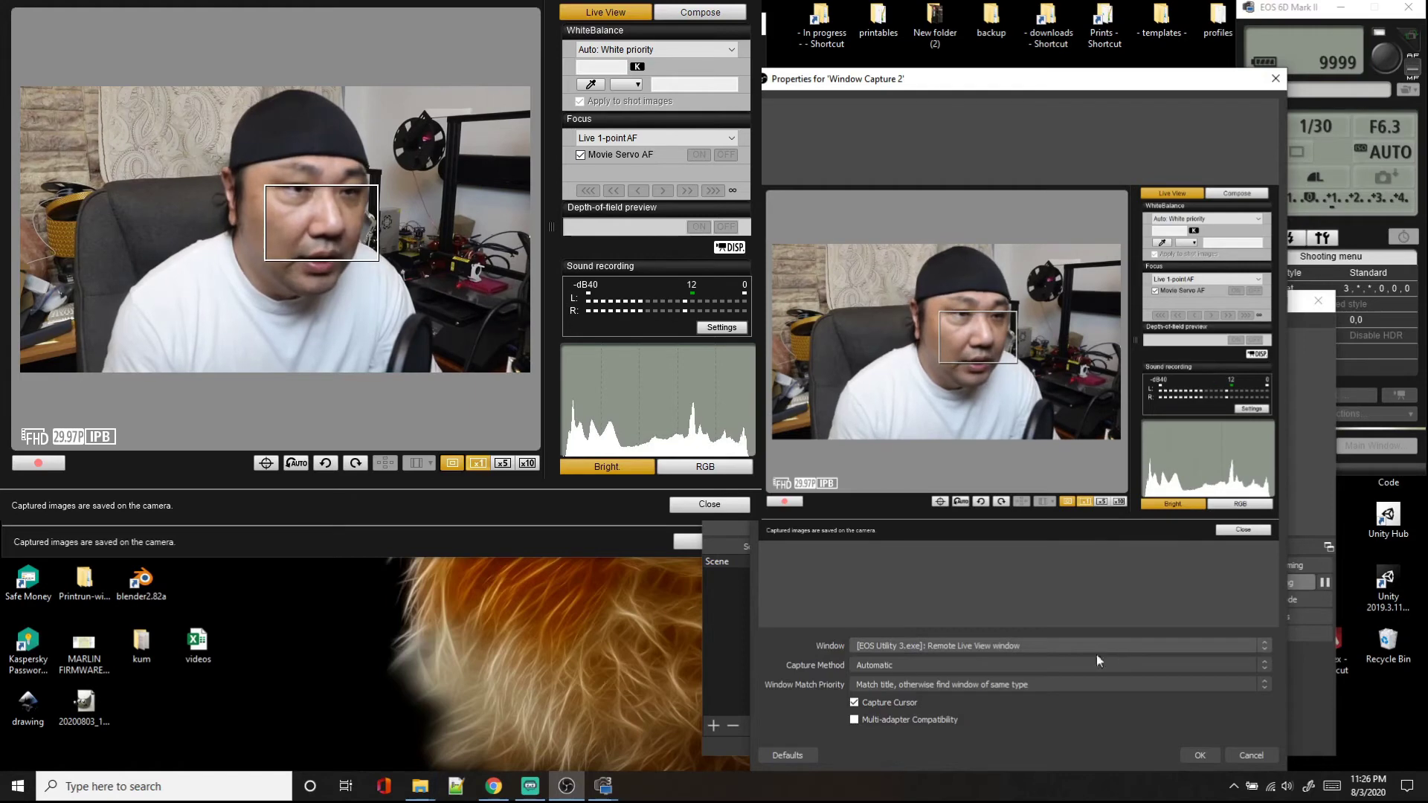
click(1200, 755)
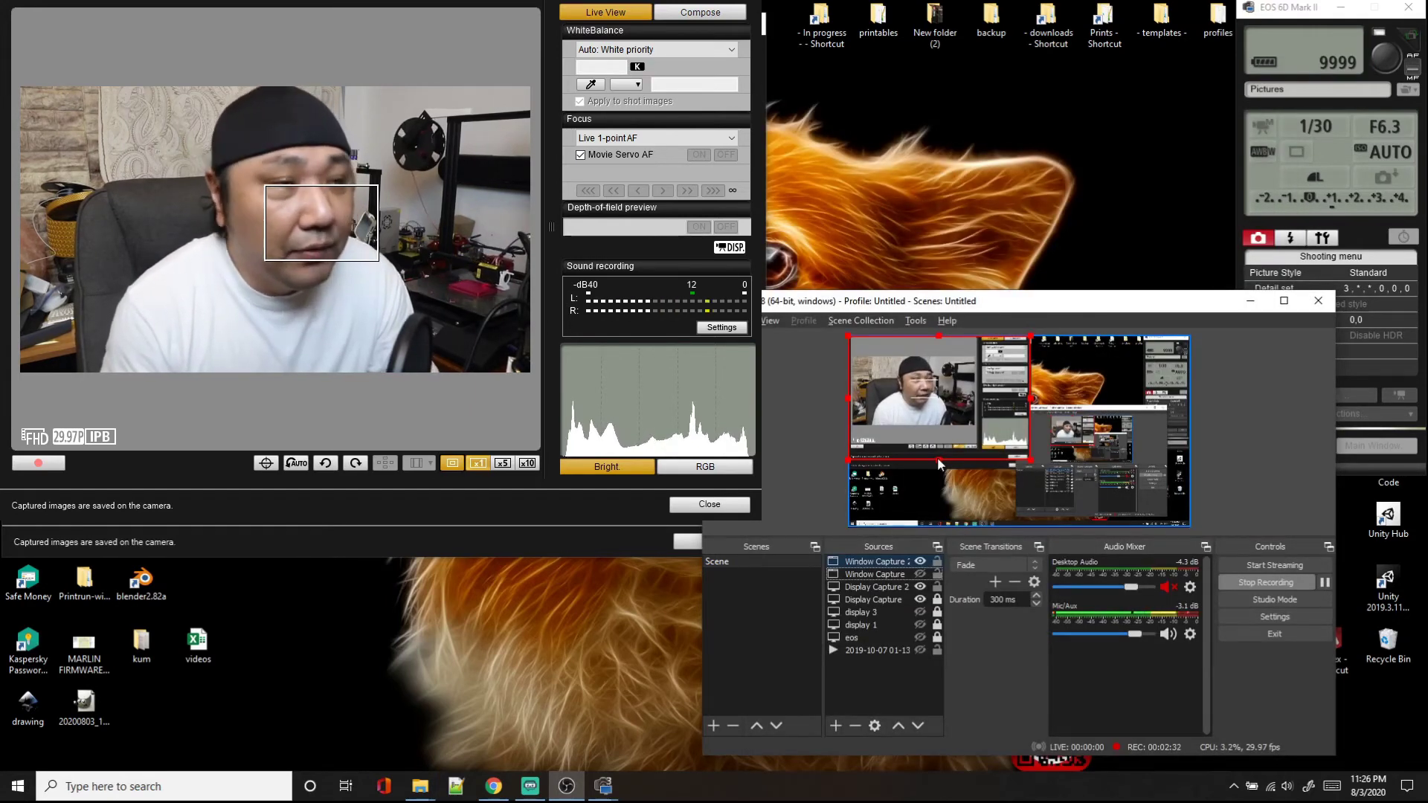
- Reposition the windows, hide the camera settings panel, and maximize OBS Studio
drag(1065, 301, 1016, 324)
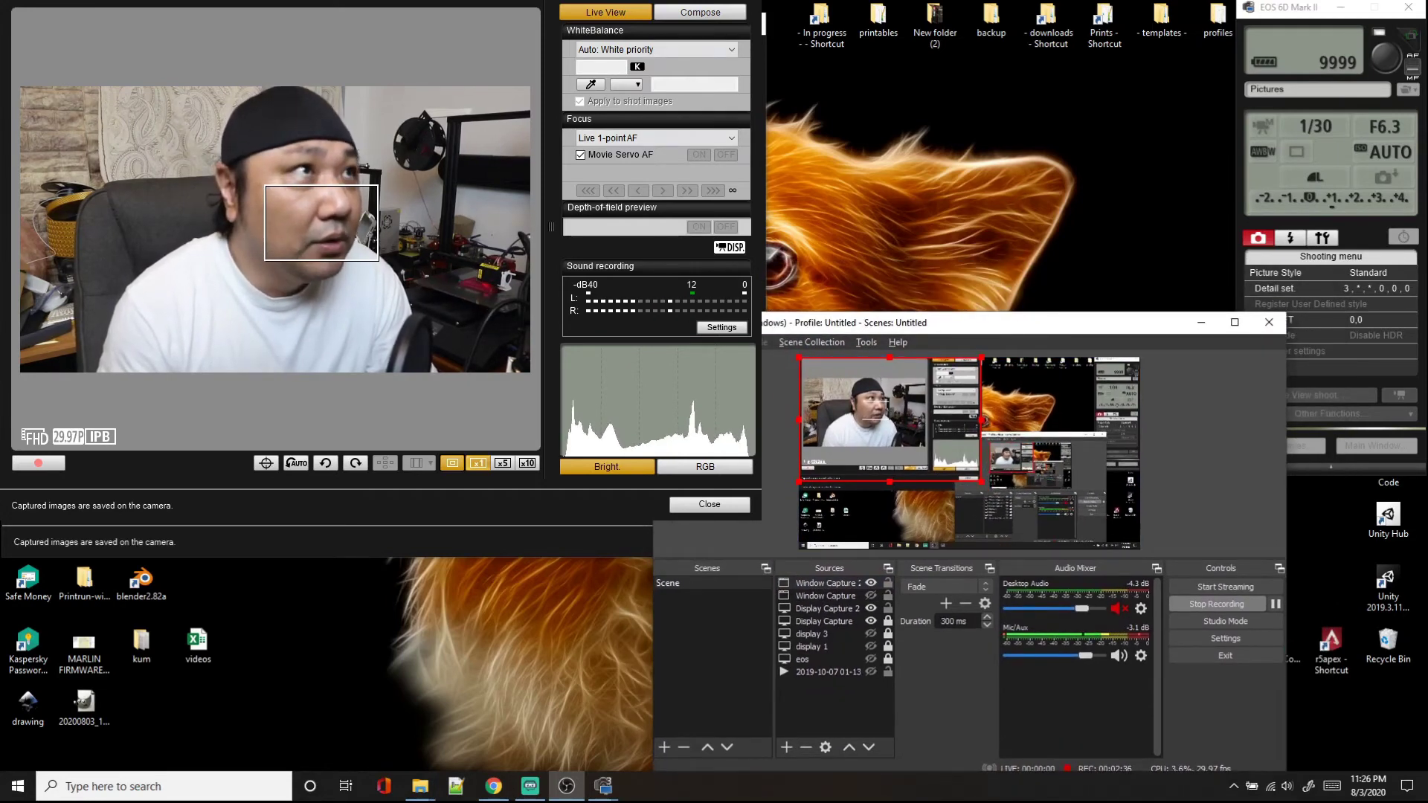
click(1257, 264)
click(1340, 7)
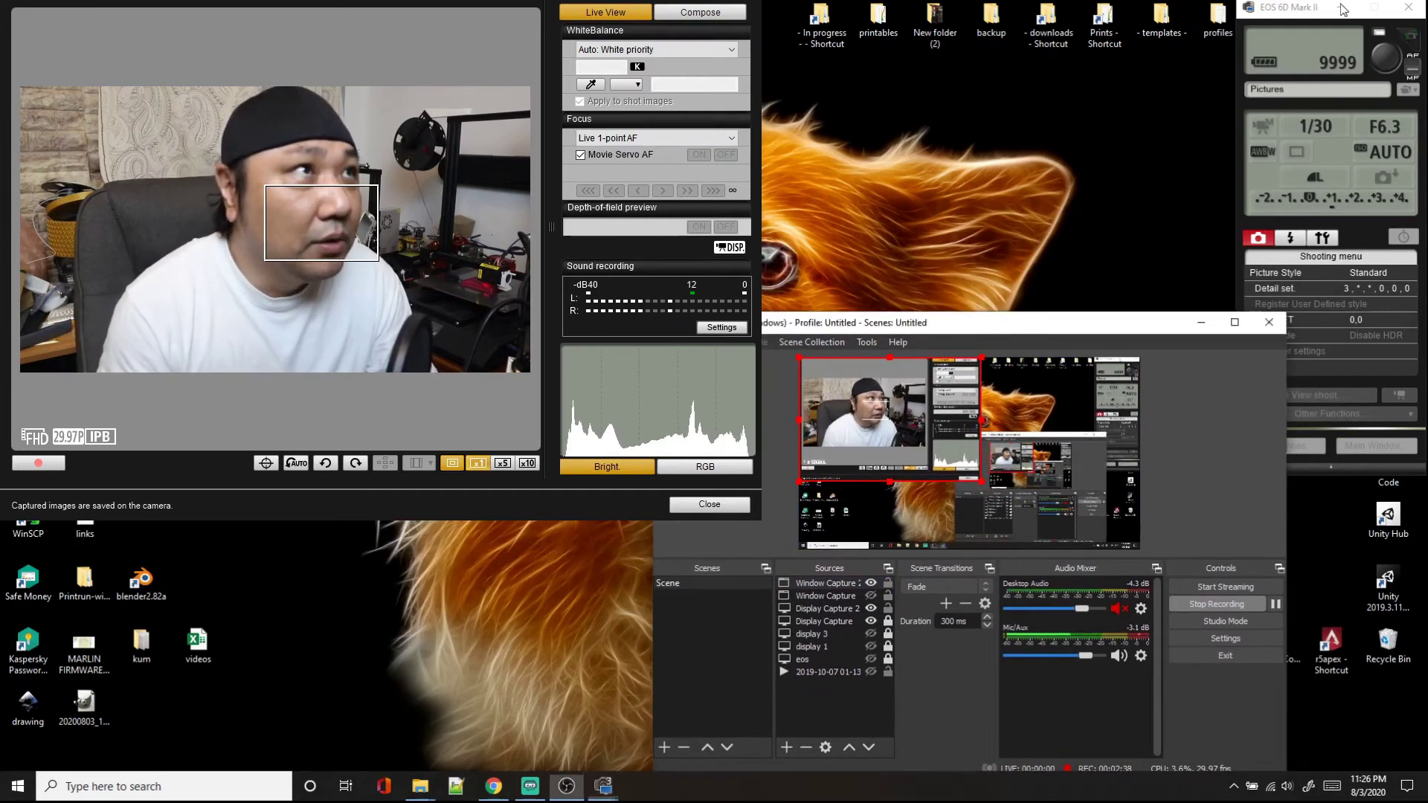
click(1235, 323)
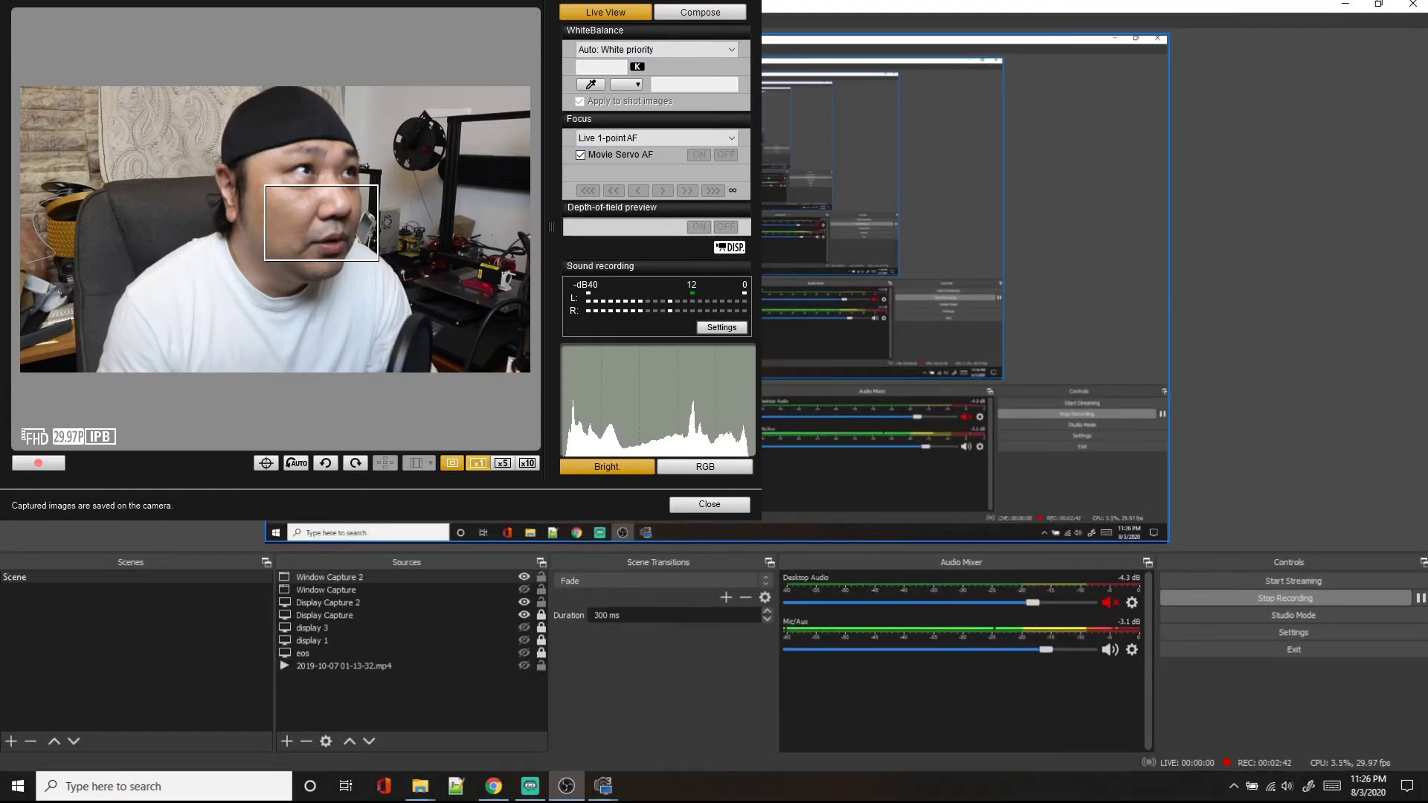
- Shorten the live view window to reveal the OBS preview and select the Window Capture 2 source
drag(298, 522, 298, 372)
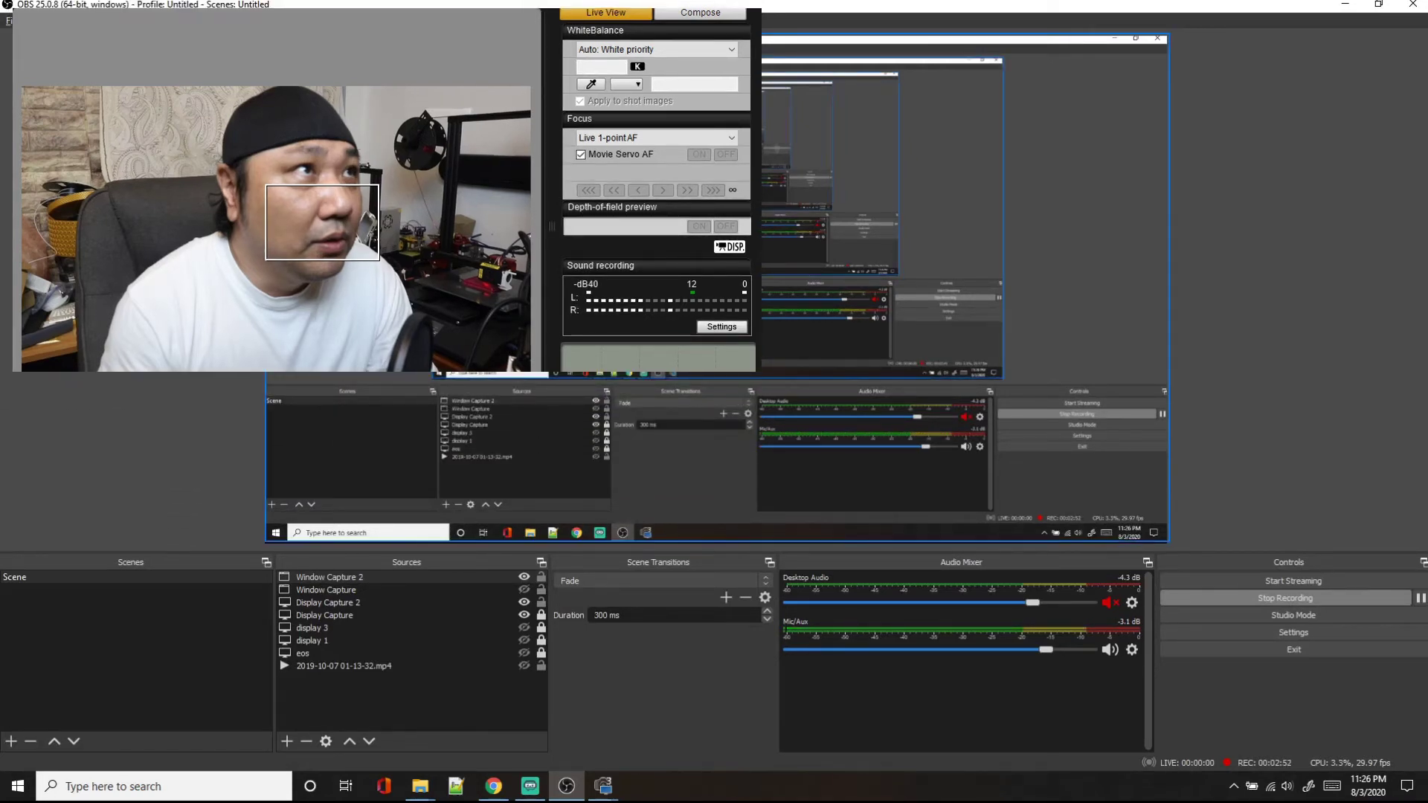
click(328, 602)
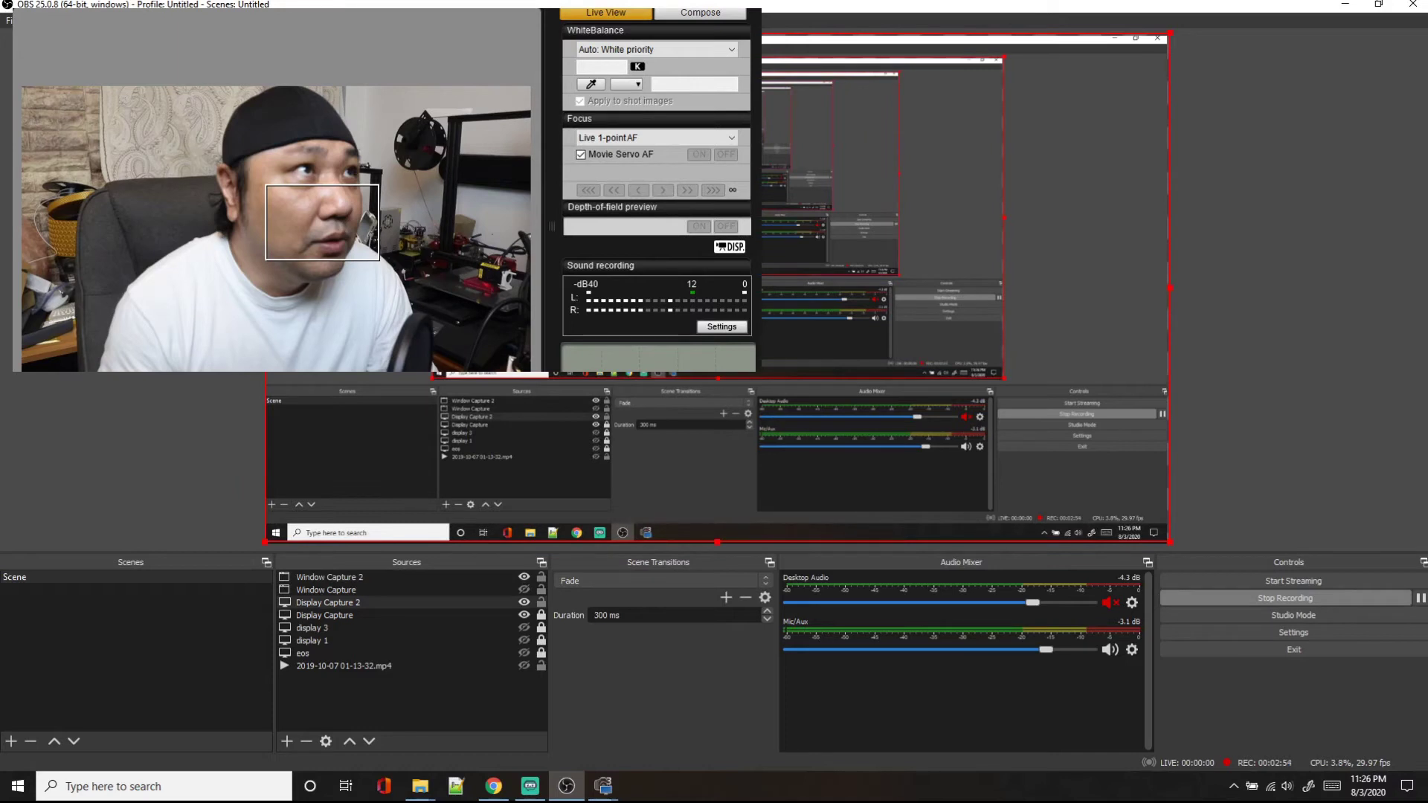
click(328, 577)
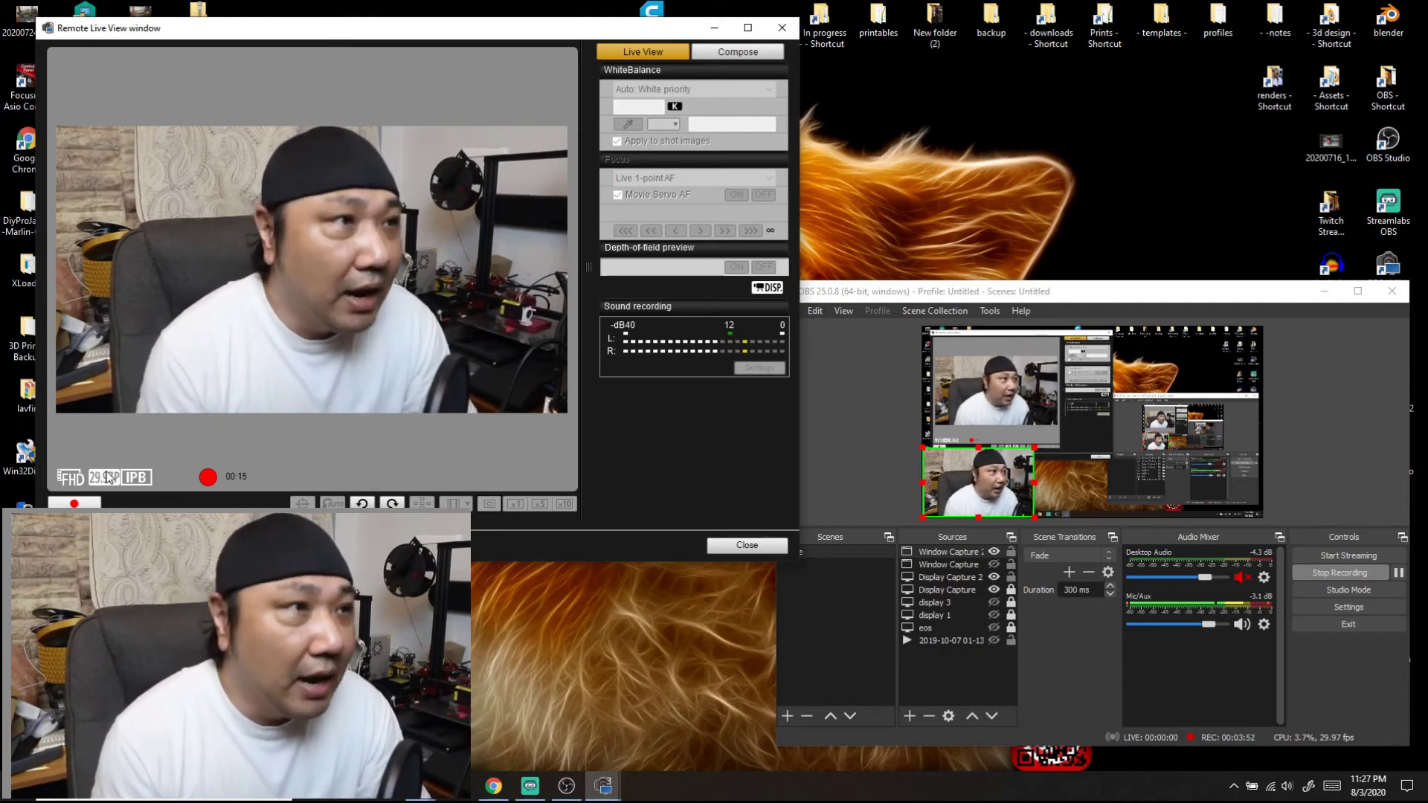
click(1142, 300)
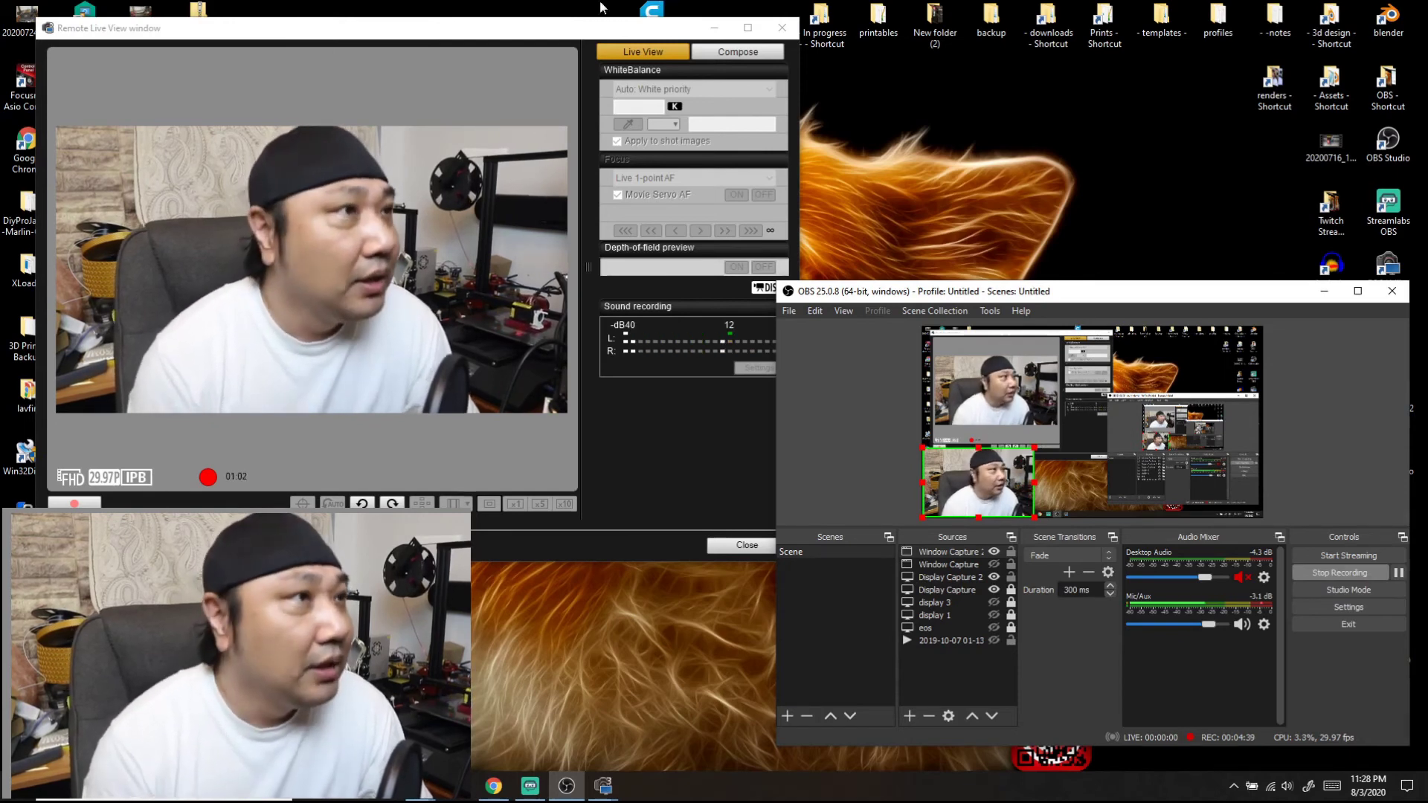
click(559, 487)
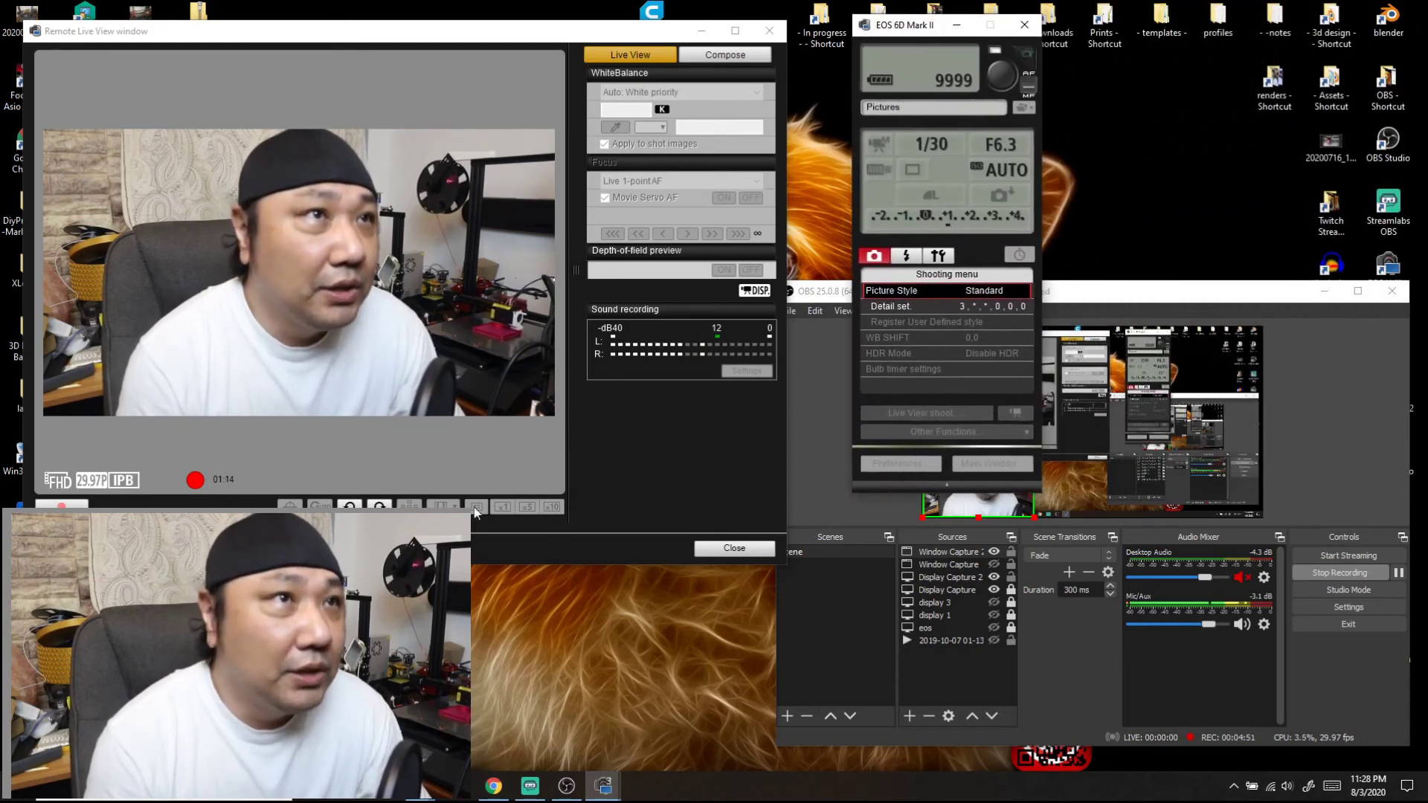
- Check focus at 5x, return live view to 1x, and move the EOS 6D Mark II panel over it
click(476, 514)
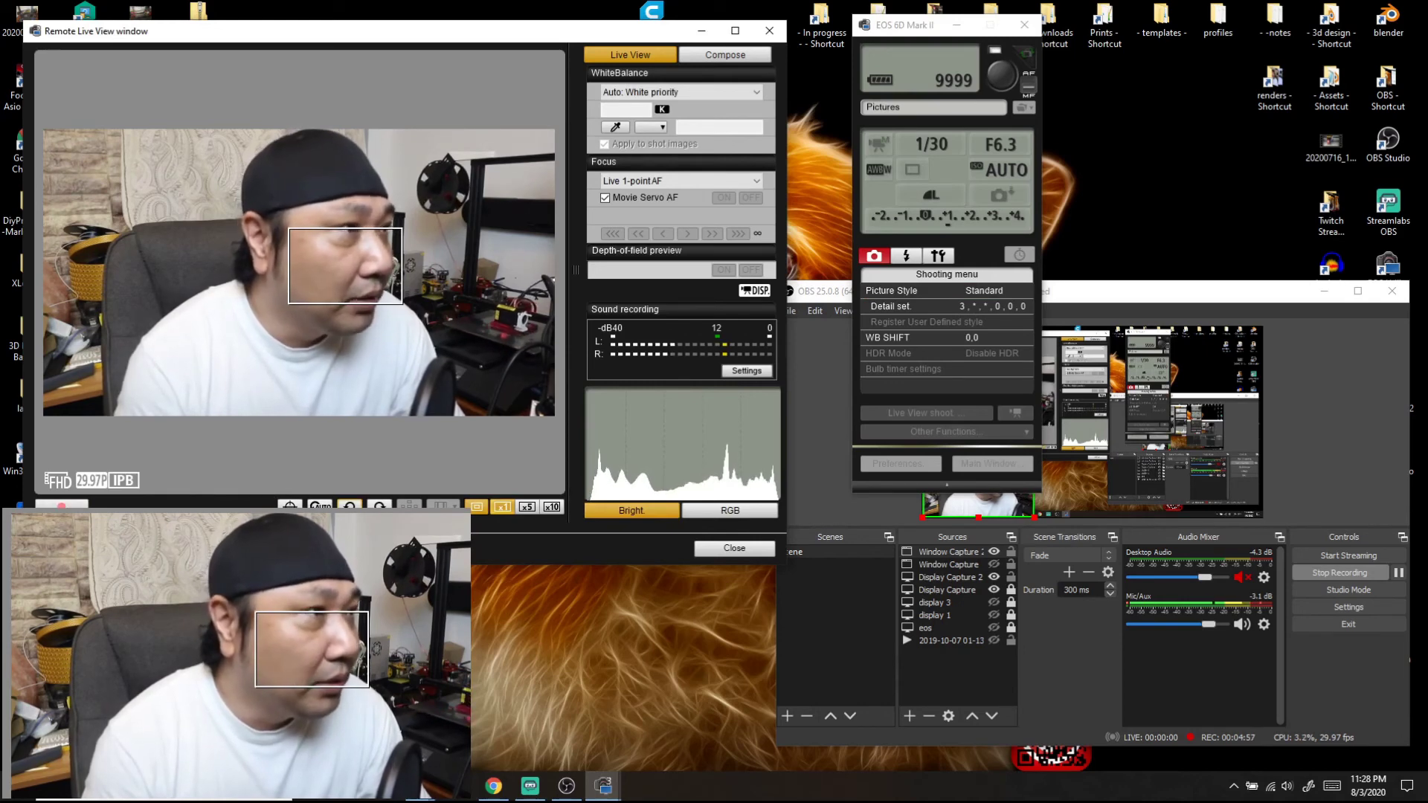
click(527, 507)
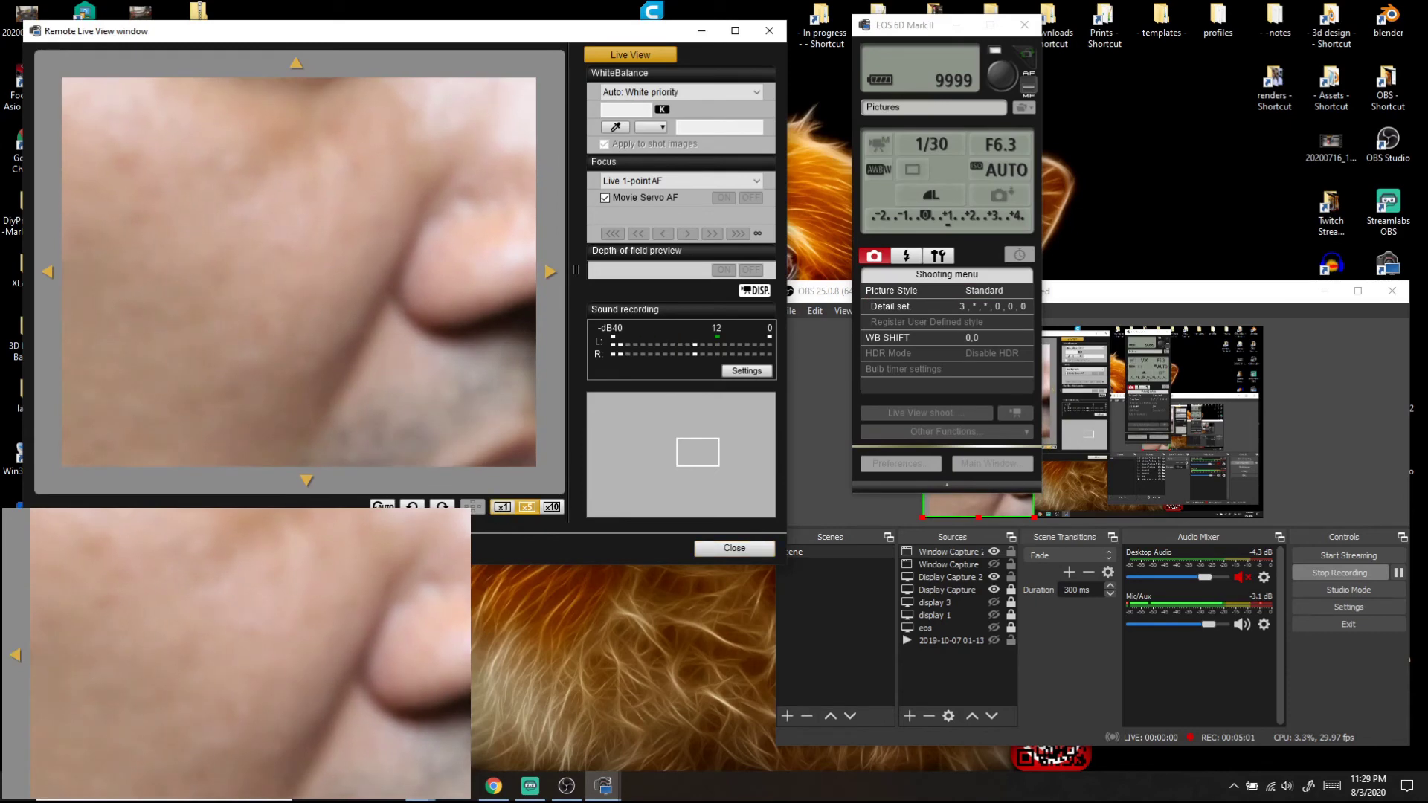
click(502, 507)
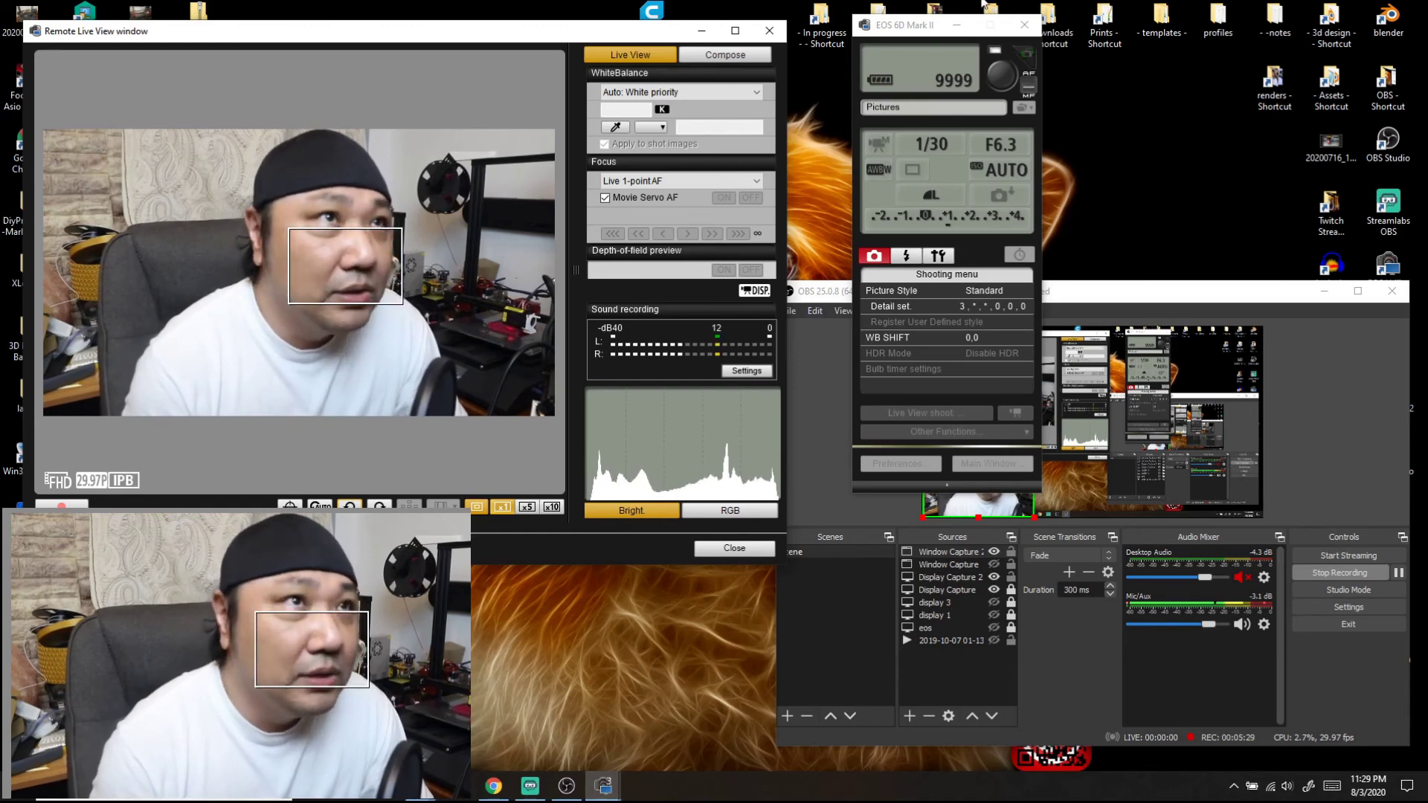
drag(922, 24, 461, 312)
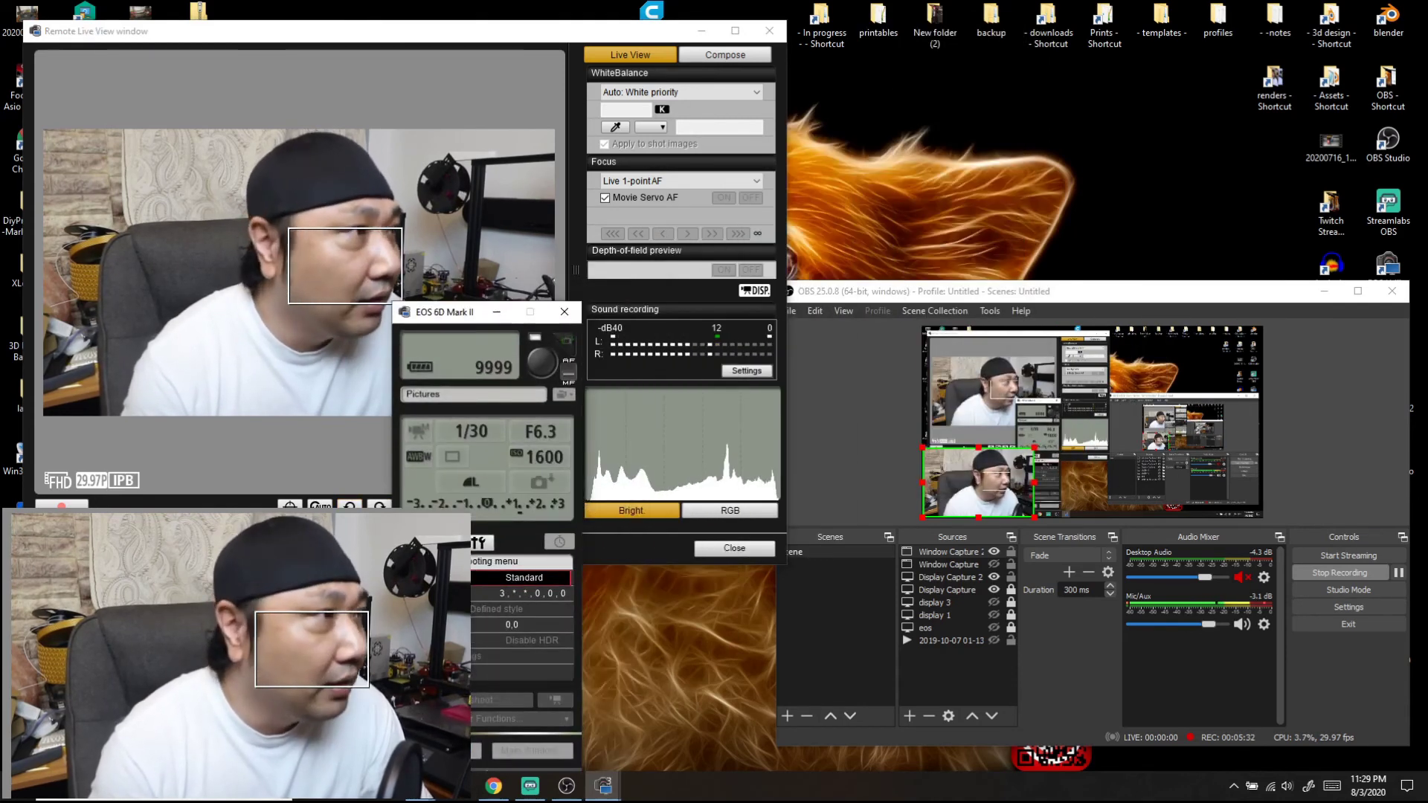